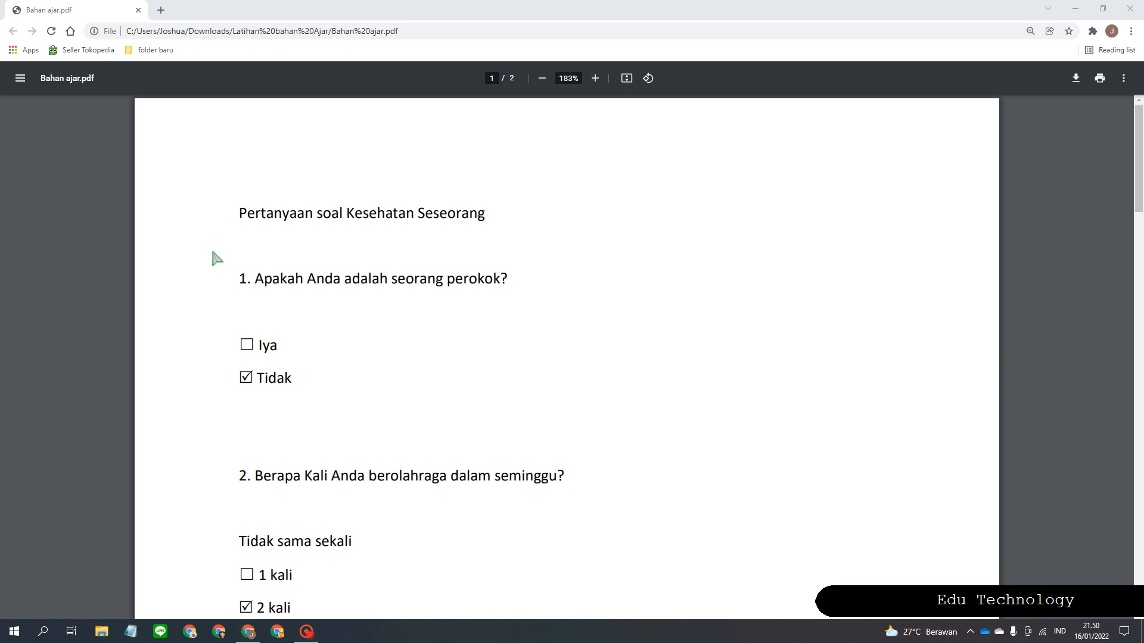
Select and review the questionnaire title and the first two questions' text.
drag(236, 215, 519, 225)
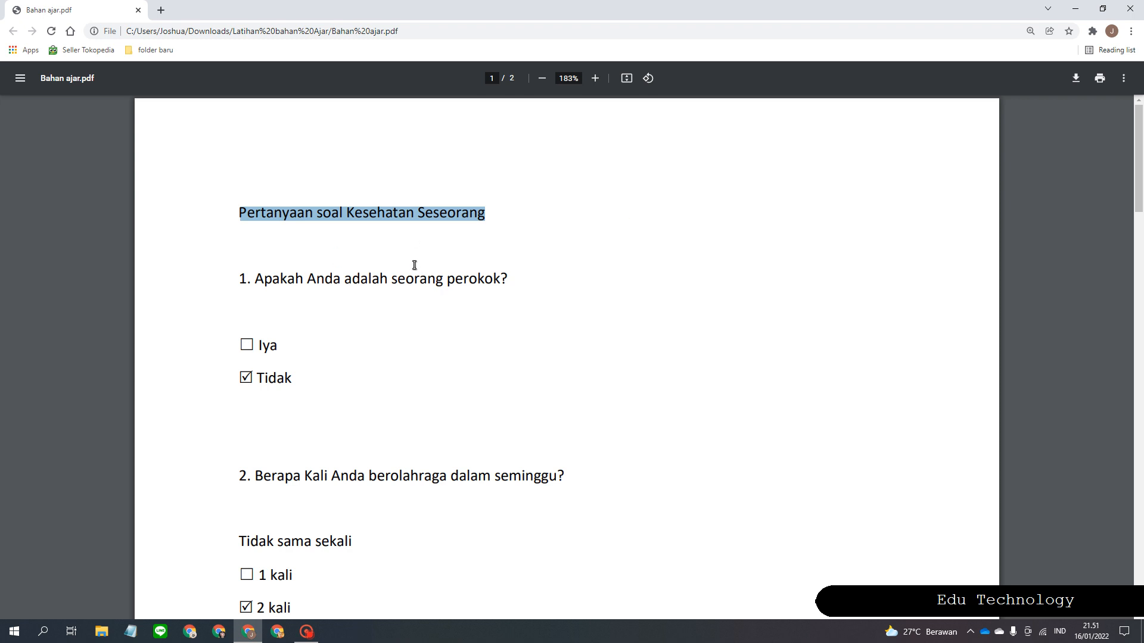
drag(255, 278, 535, 278)
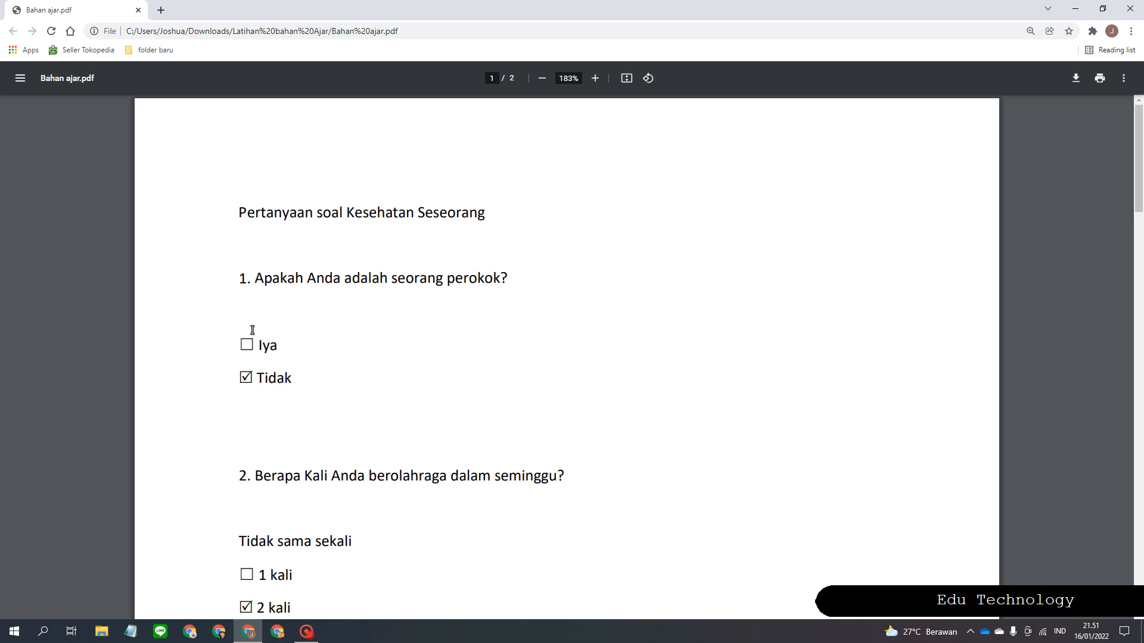
scroll(253, 330, down, 1)
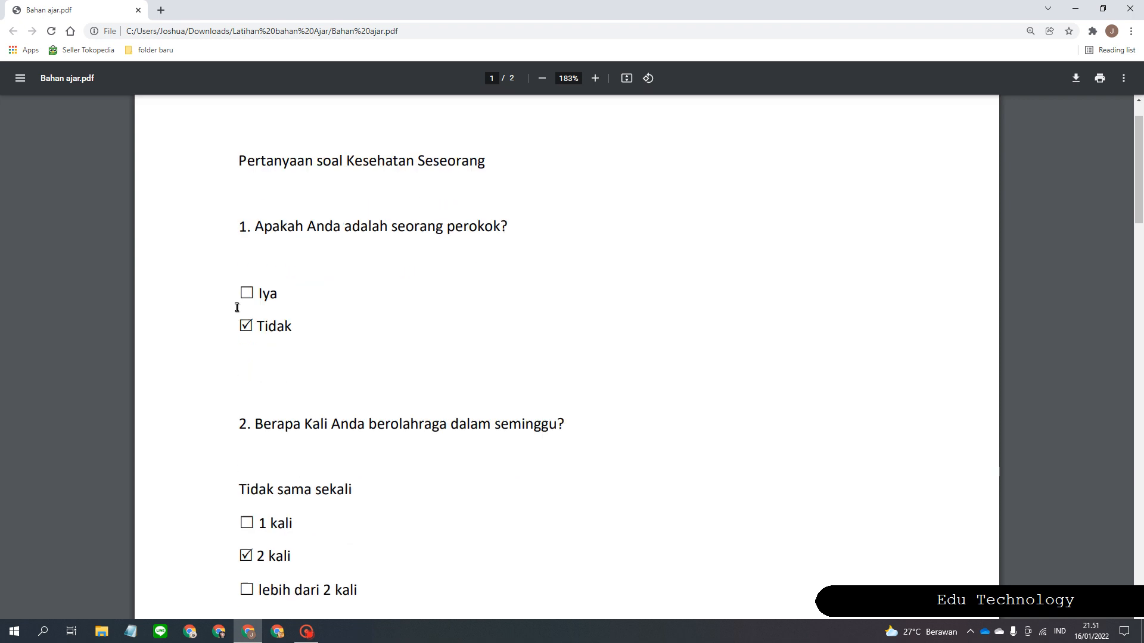
scroll(285, 284, down, 1)
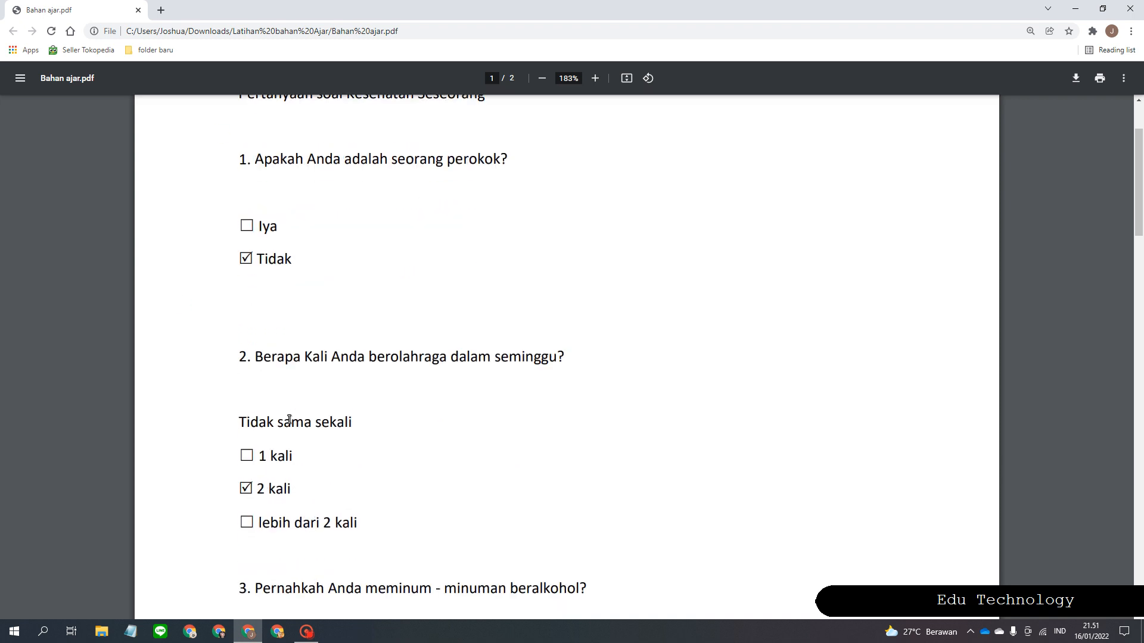
click(255, 359)
drag(255, 359, 617, 356)
click(616, 355)
scroll(370, 434, down, 2)
scroll(371, 435, down, 5)
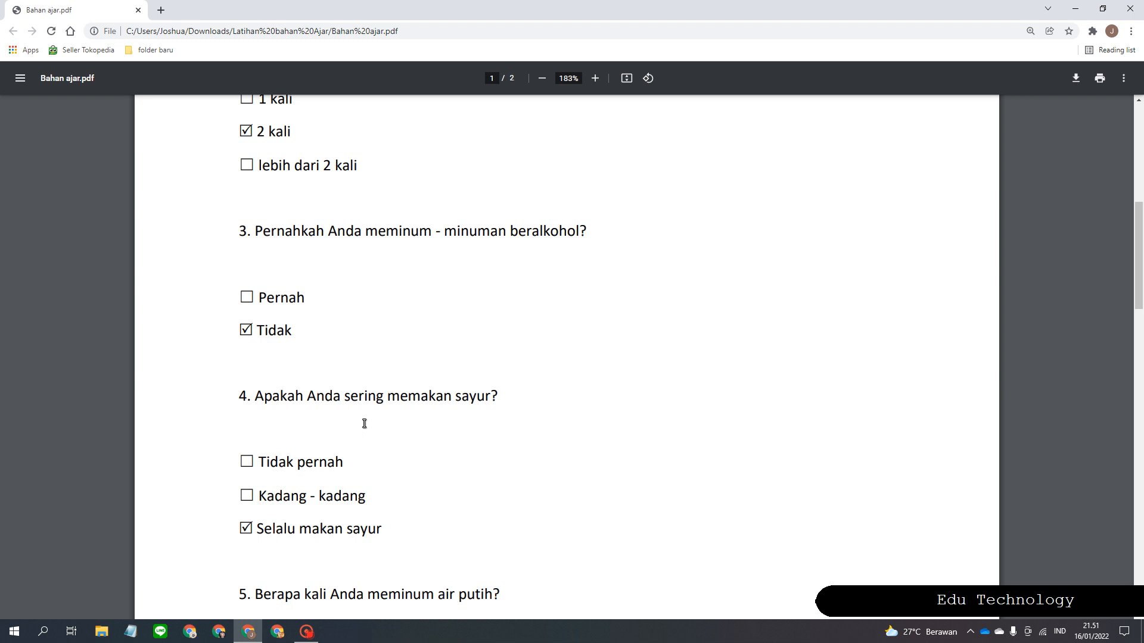
Launch Word by searching 'word' from the Start menu and create a blank document.
click(18, 635)
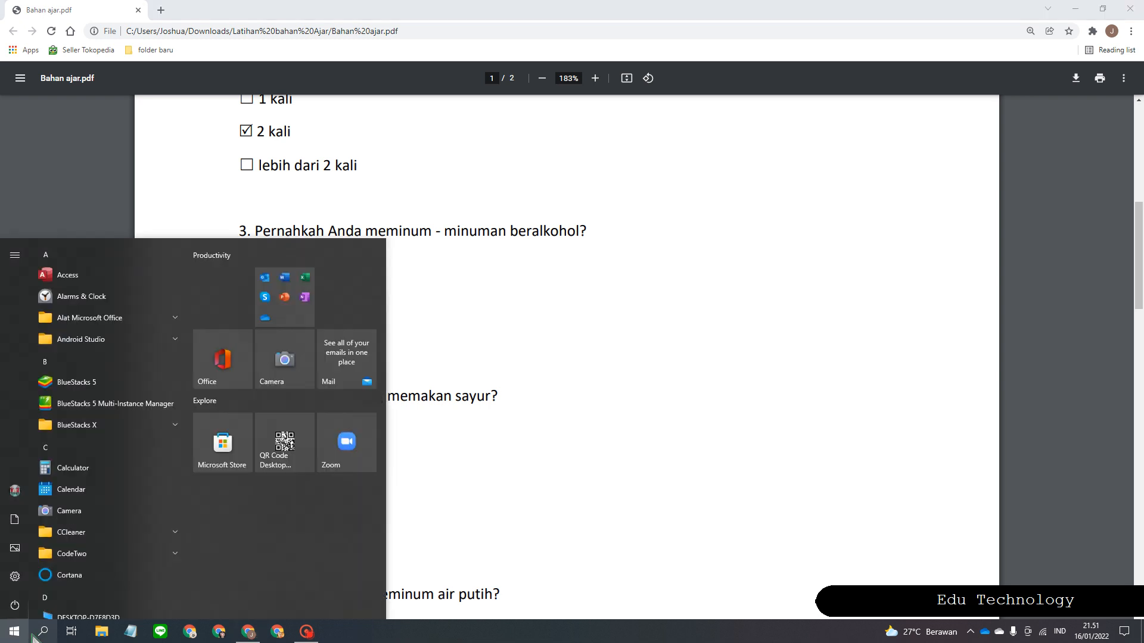
click(37, 636)
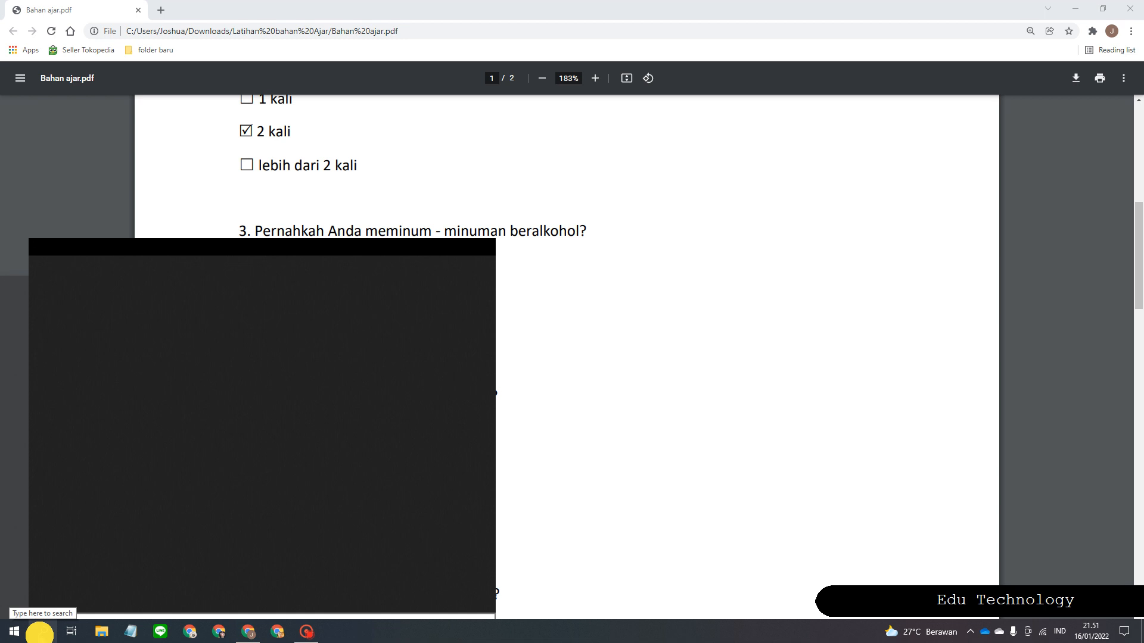
click(83, 608)
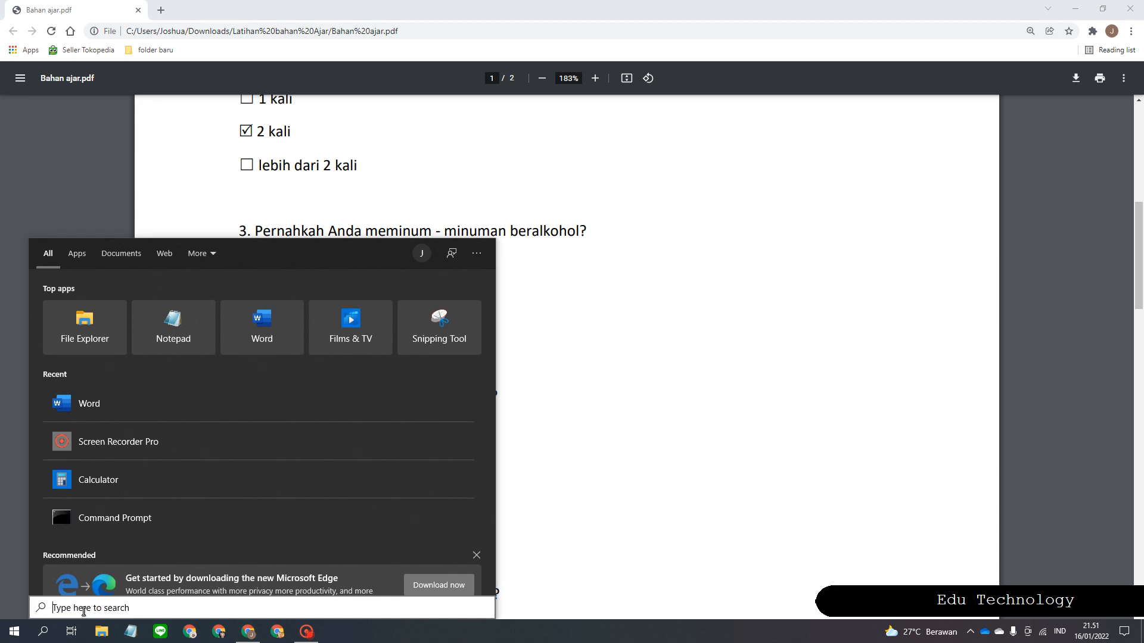
text(word)
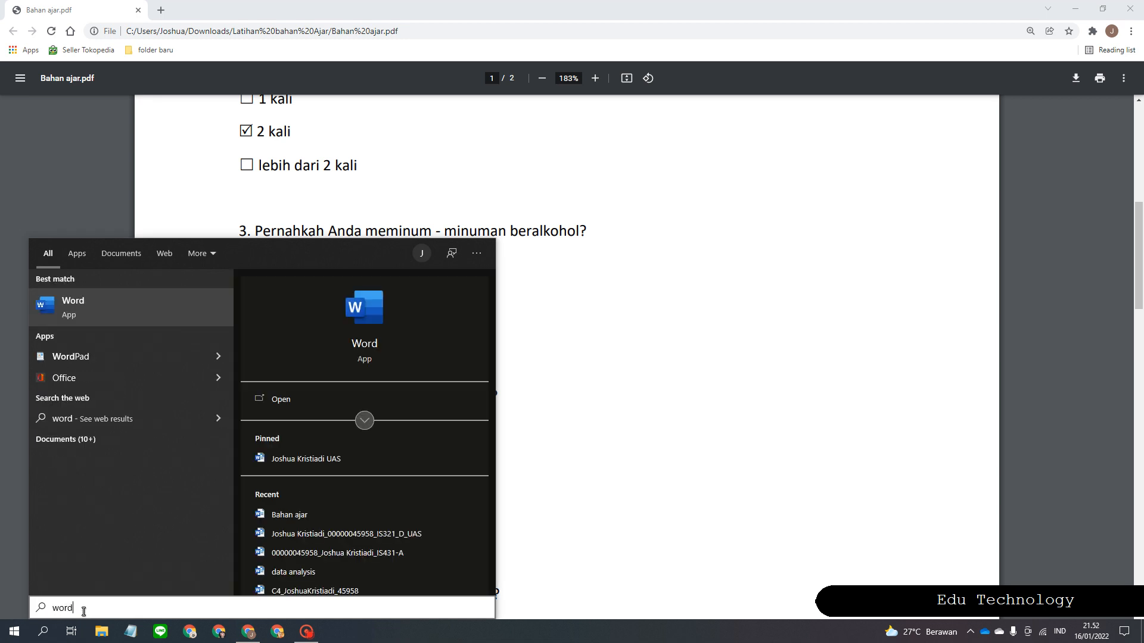
key(Return)
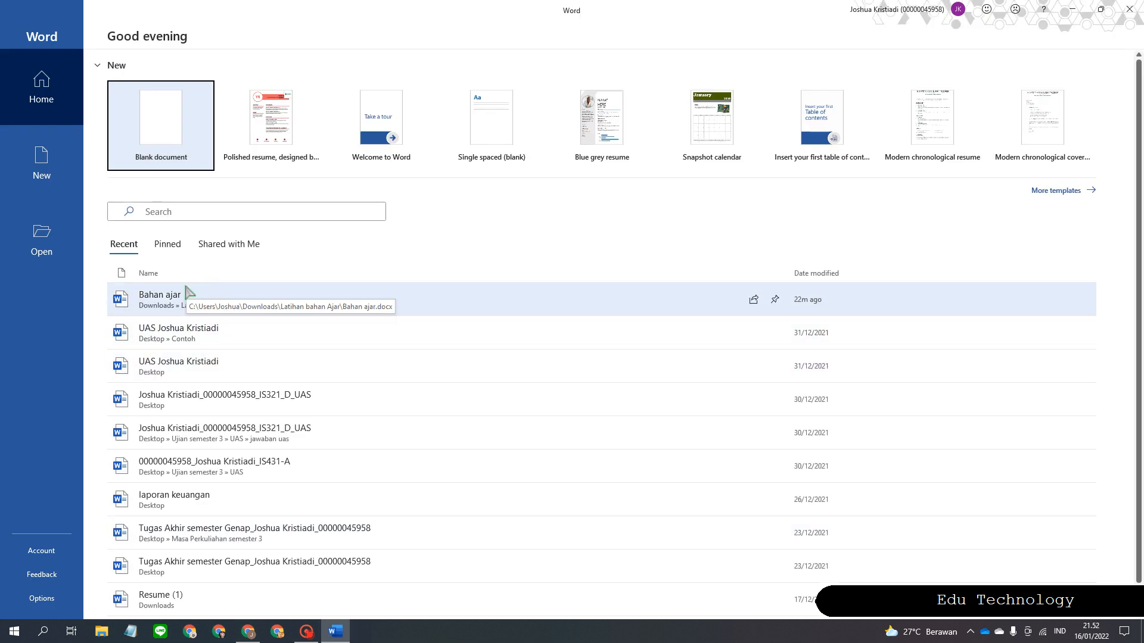
click(160, 138)
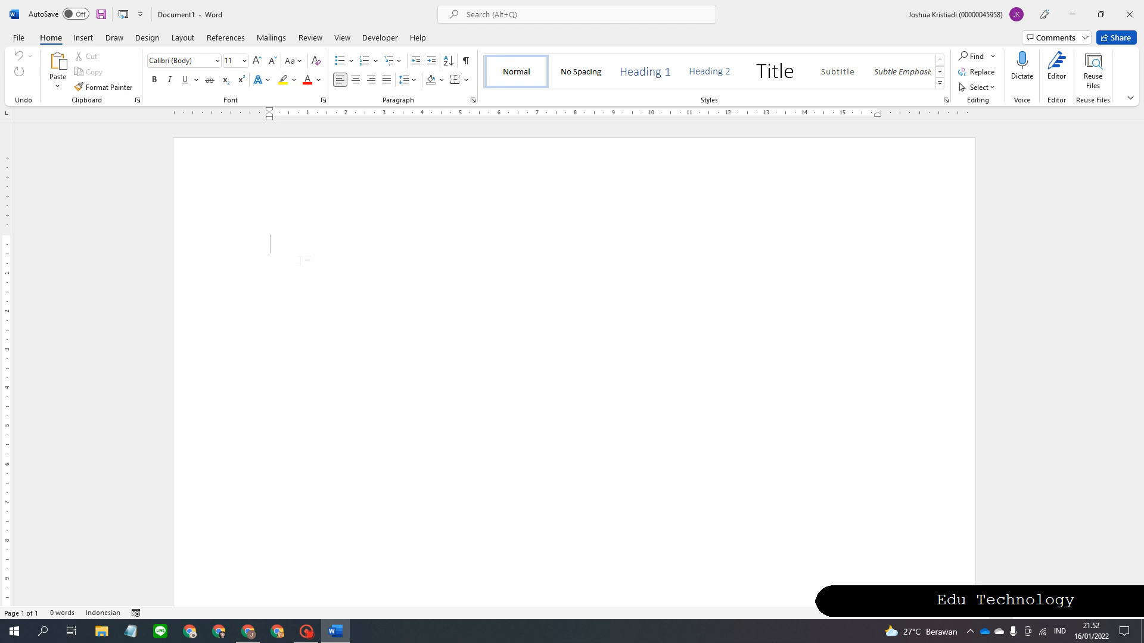
Switch from the blank Word document to Notepad on the taskbar.
click(129, 630)
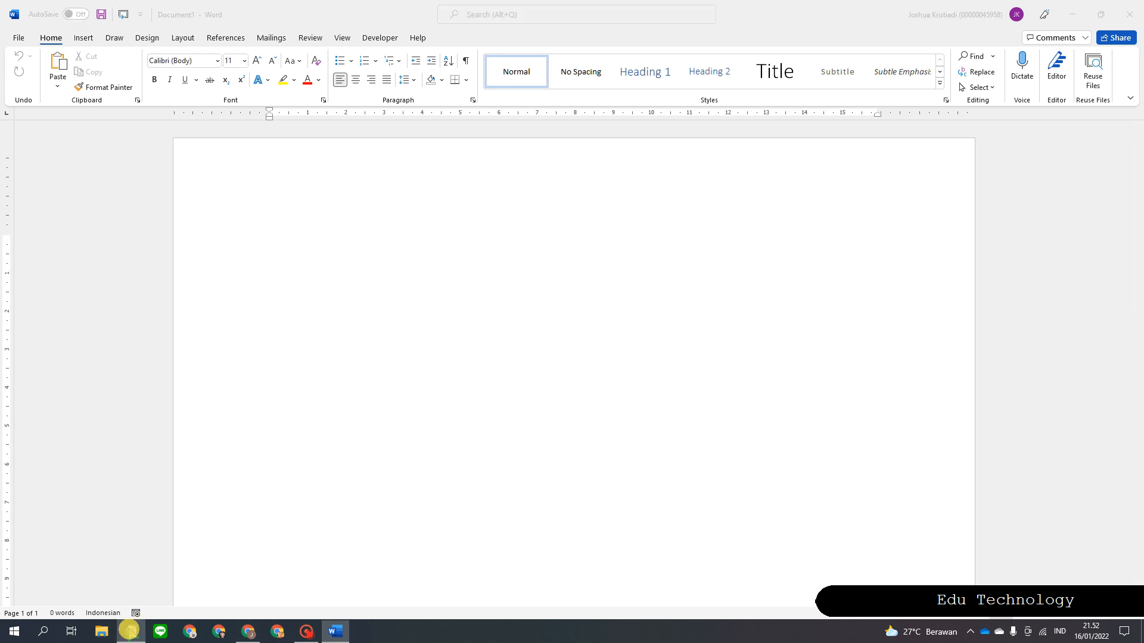
Open the Soal kesehatan text file in Notepad and maximize the window.
click(759, 154)
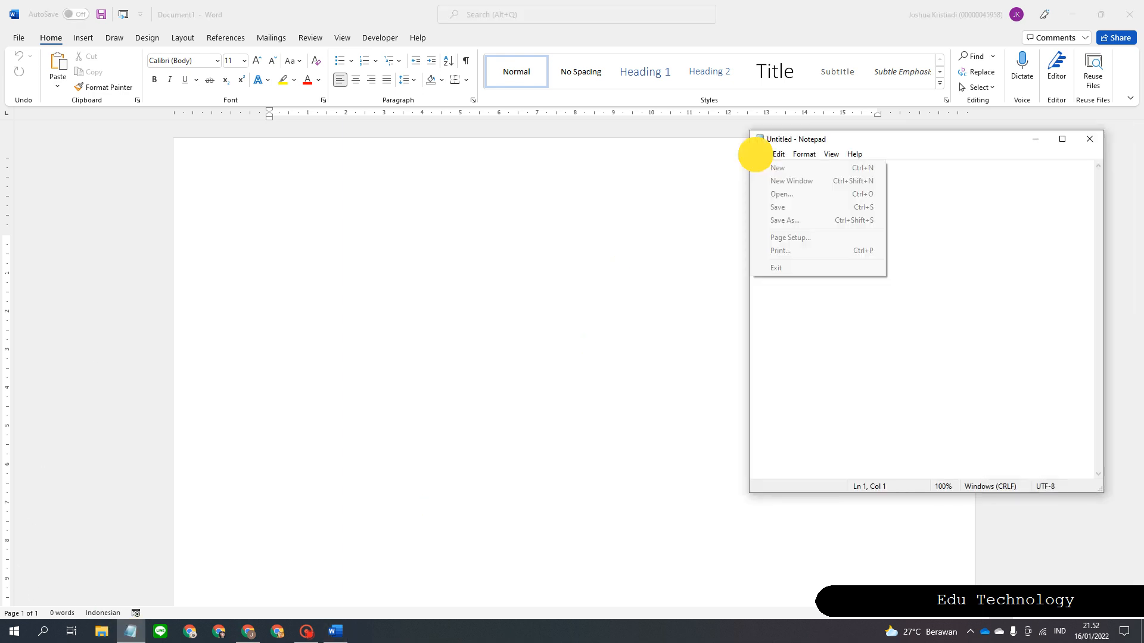
click(788, 195)
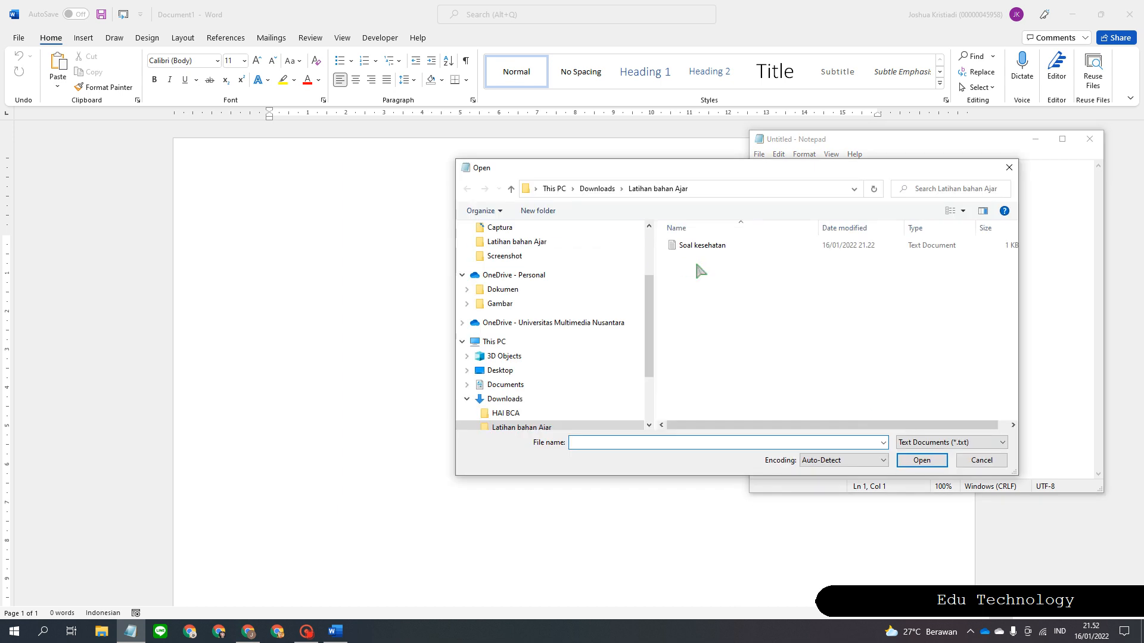
double_click(702, 246)
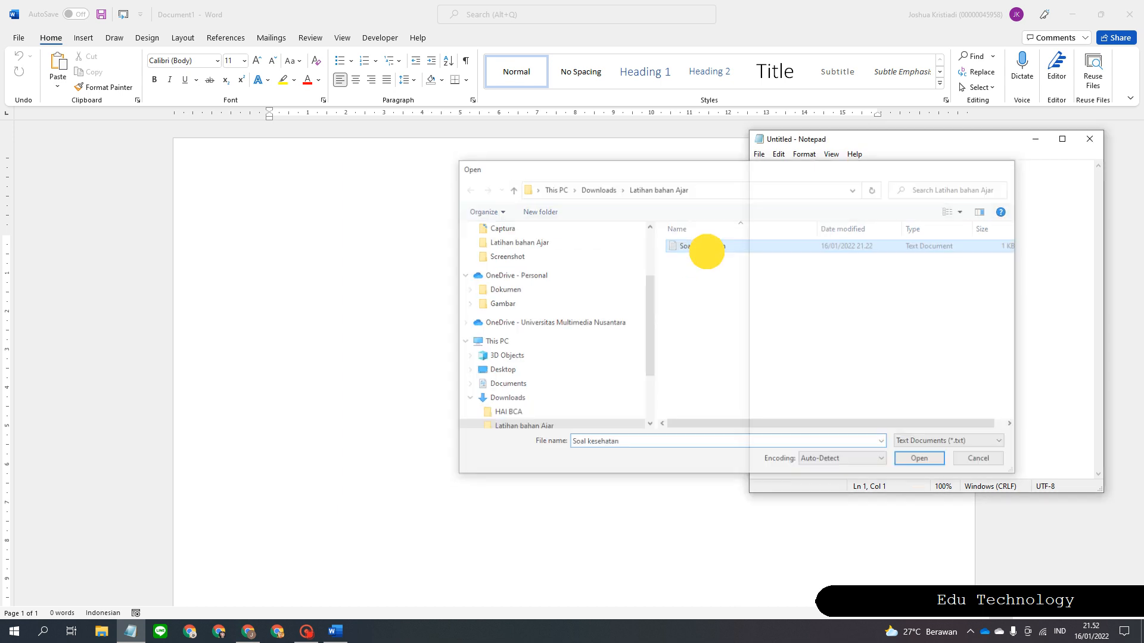
click(1060, 141)
Select each of the six question lines in turn to review them.
scroll(133, 401, up, 5)
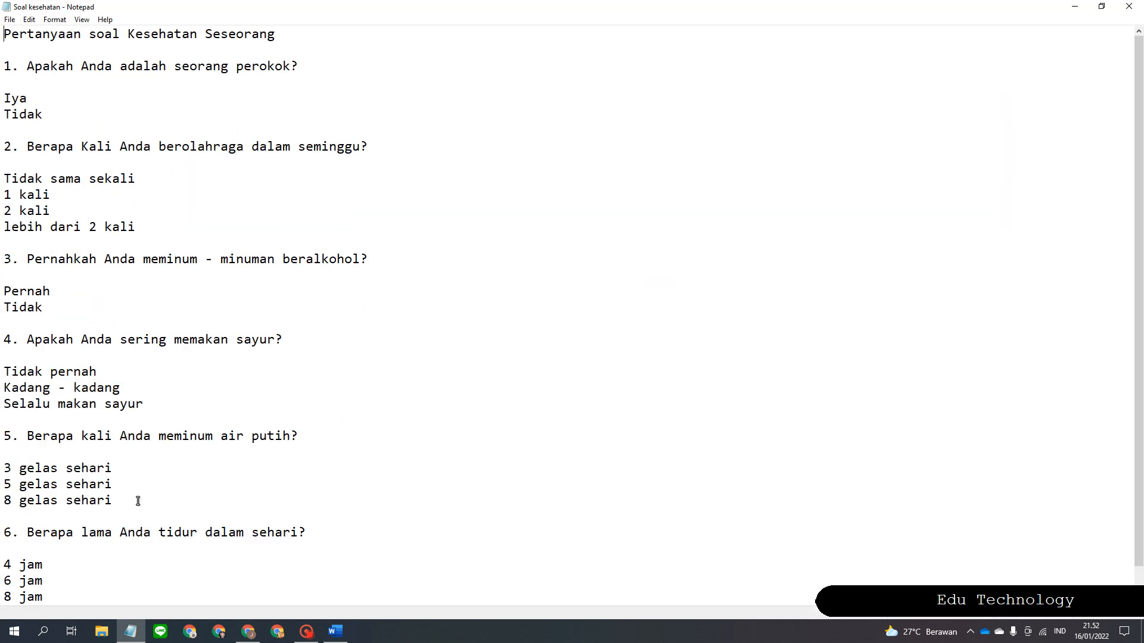
scroll(13, 77, up, 2)
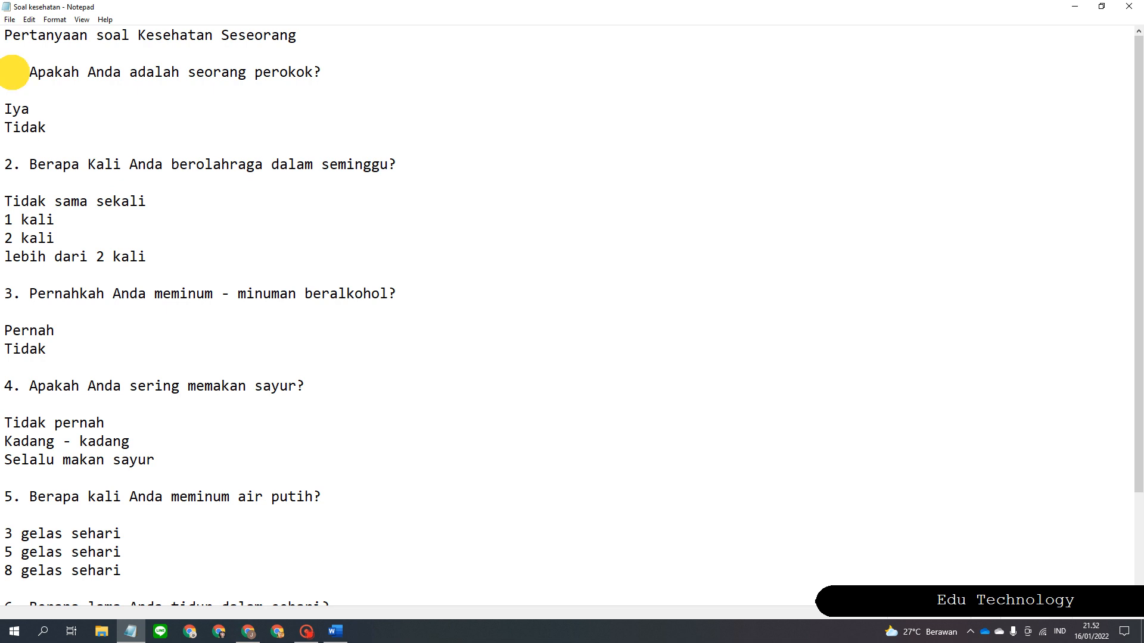
drag(14, 72, 388, 90)
click(388, 89)
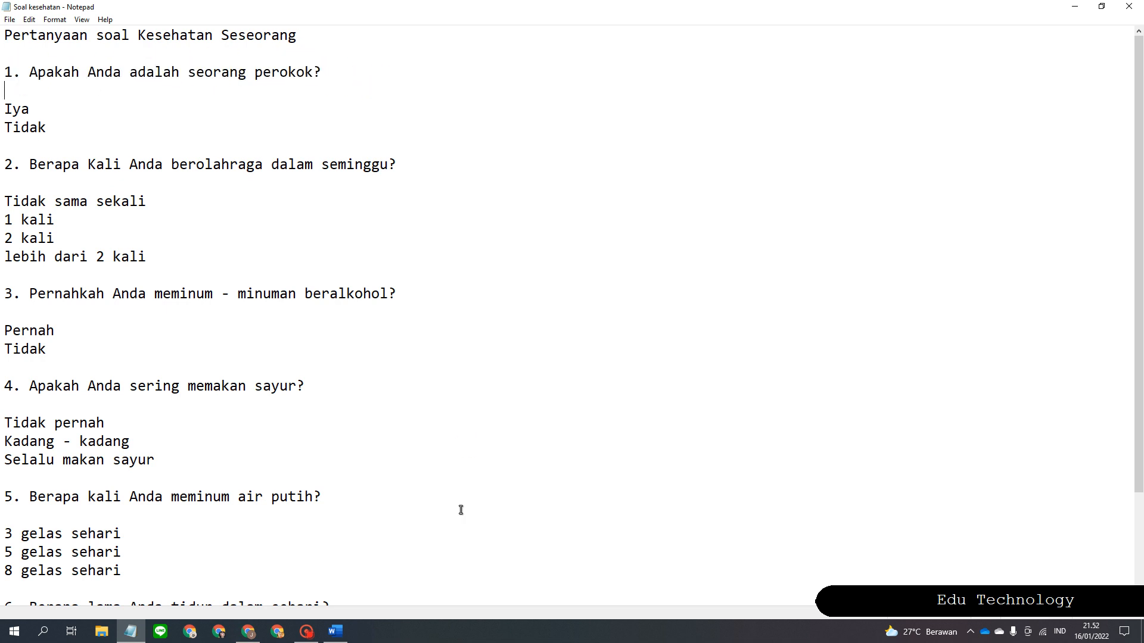
drag(30, 164, 409, 165)
click(408, 165)
scroll(65, 315, down, 2)
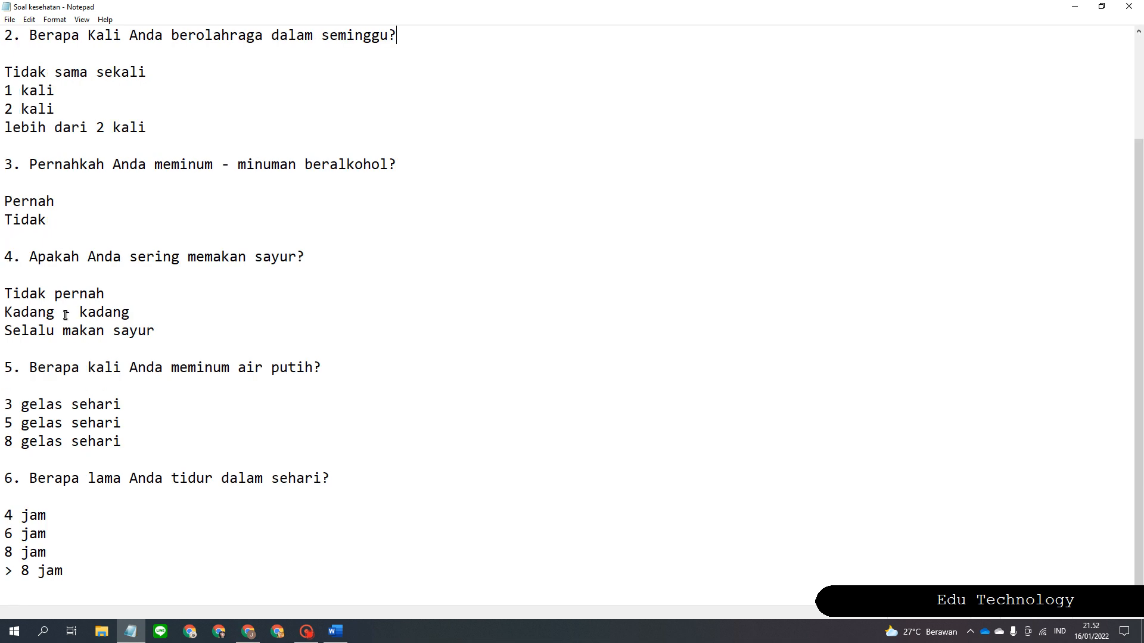
drag(21, 168, 447, 171)
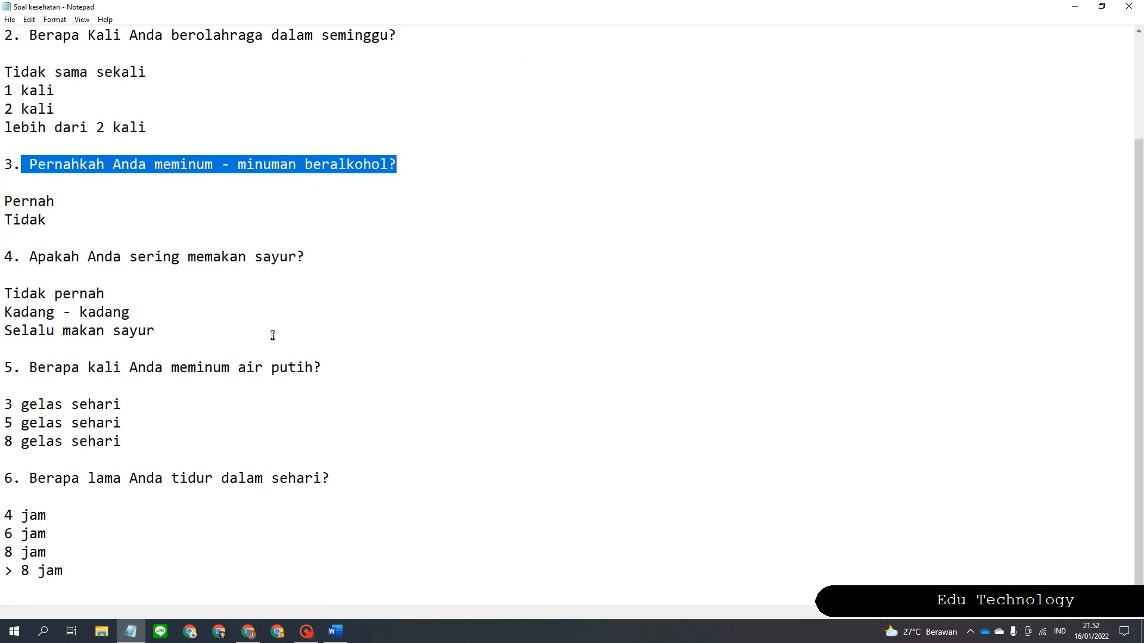
drag(38, 256, 377, 263)
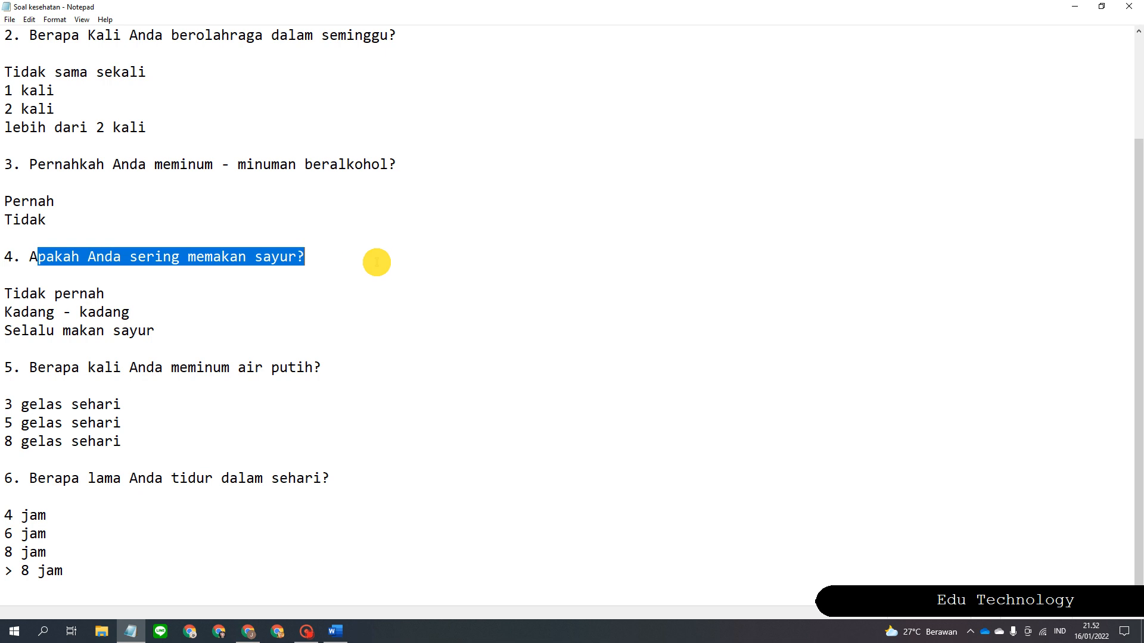
click(377, 262)
drag(22, 368, 352, 375)
click(352, 375)
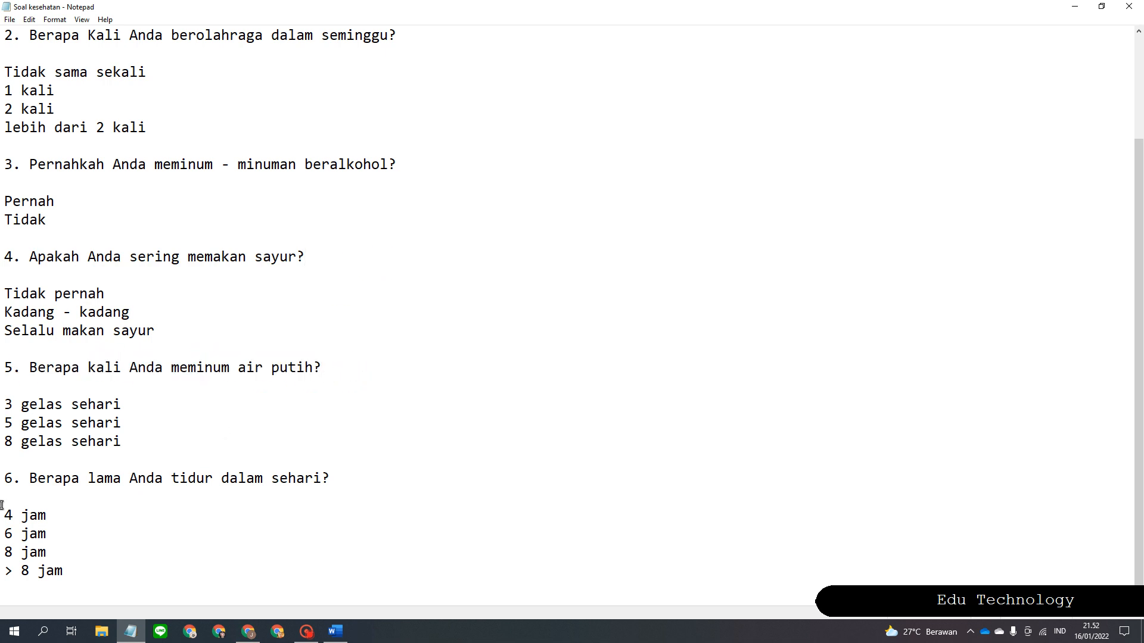
drag(22, 478, 422, 487)
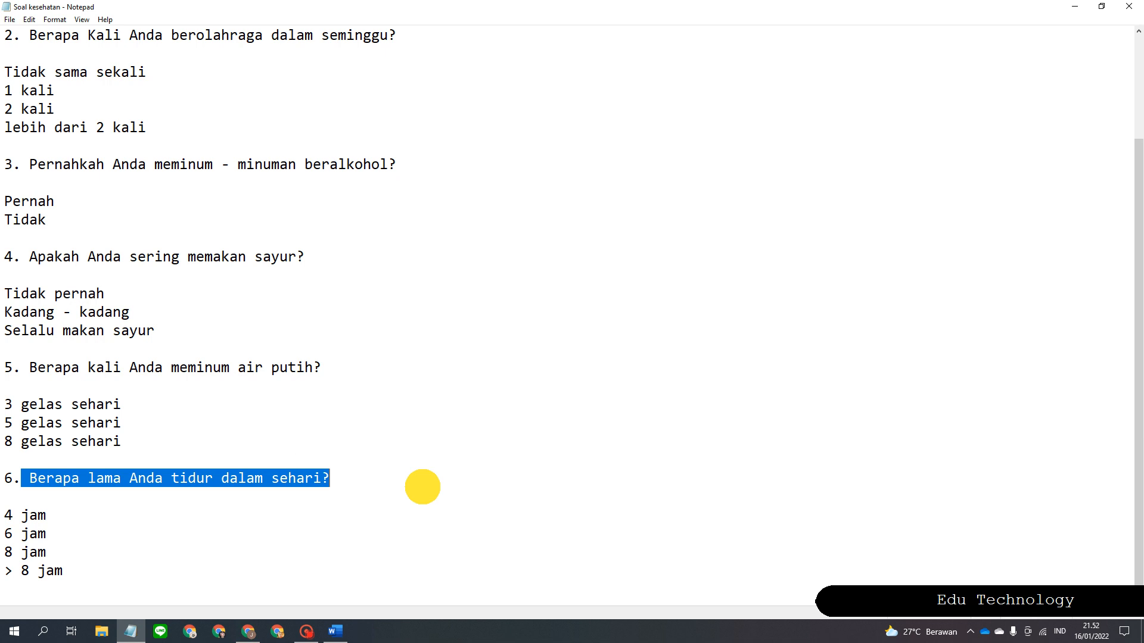
click(423, 487)
Select all the questionnaire text with Ctrl+A and minimize Notepad.
scroll(429, 485, up, 3)
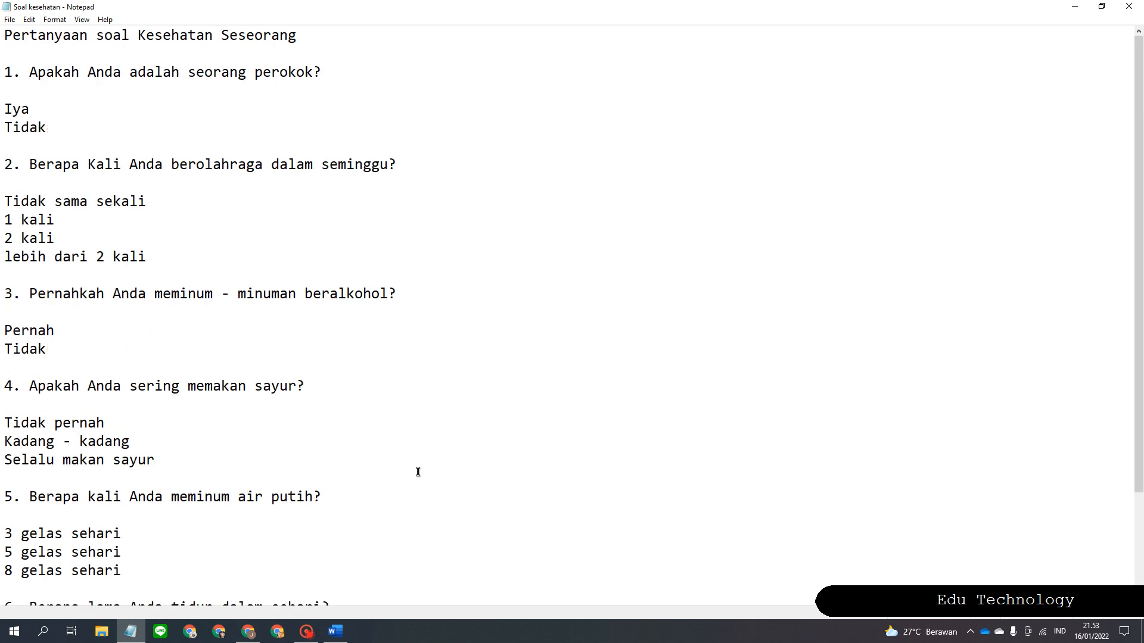
click(396, 475)
key(ctrl+a)
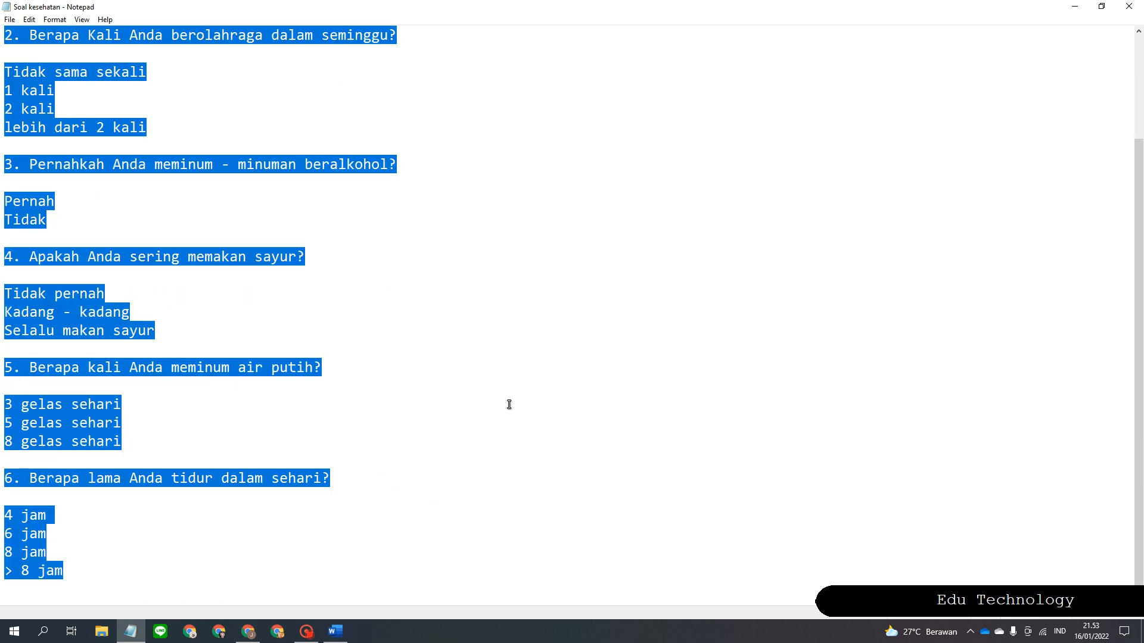
click(1070, 7)
Paste the questionnaire into Document1 and put the caret before the first 'Iya' answer.
click(344, 326)
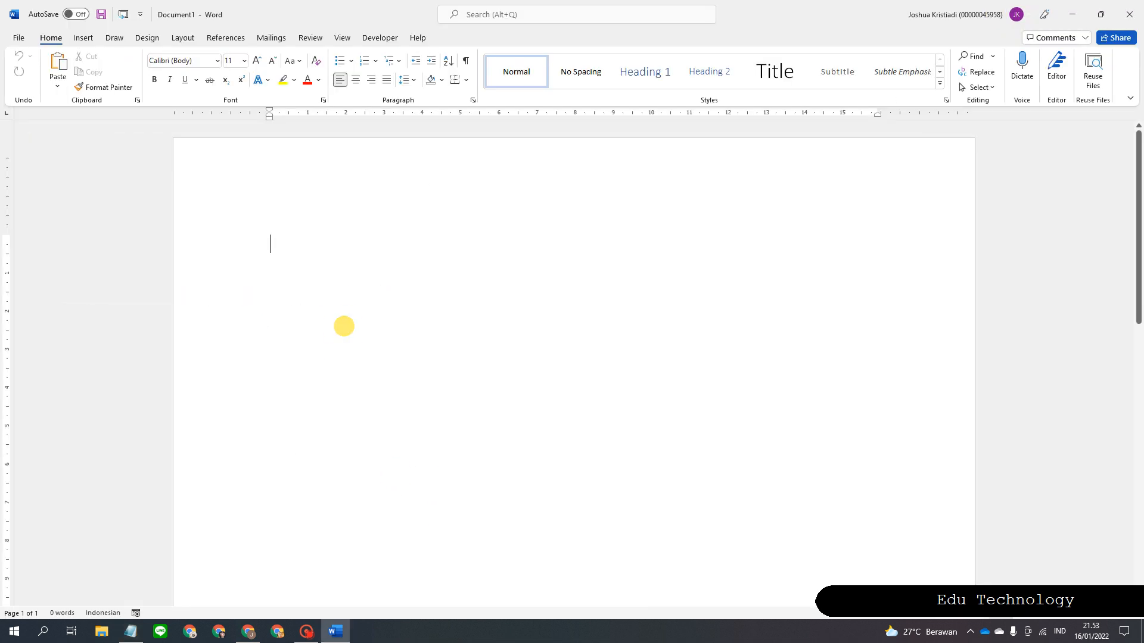
key(ctrl+v)
scroll(466, 390, up, 6)
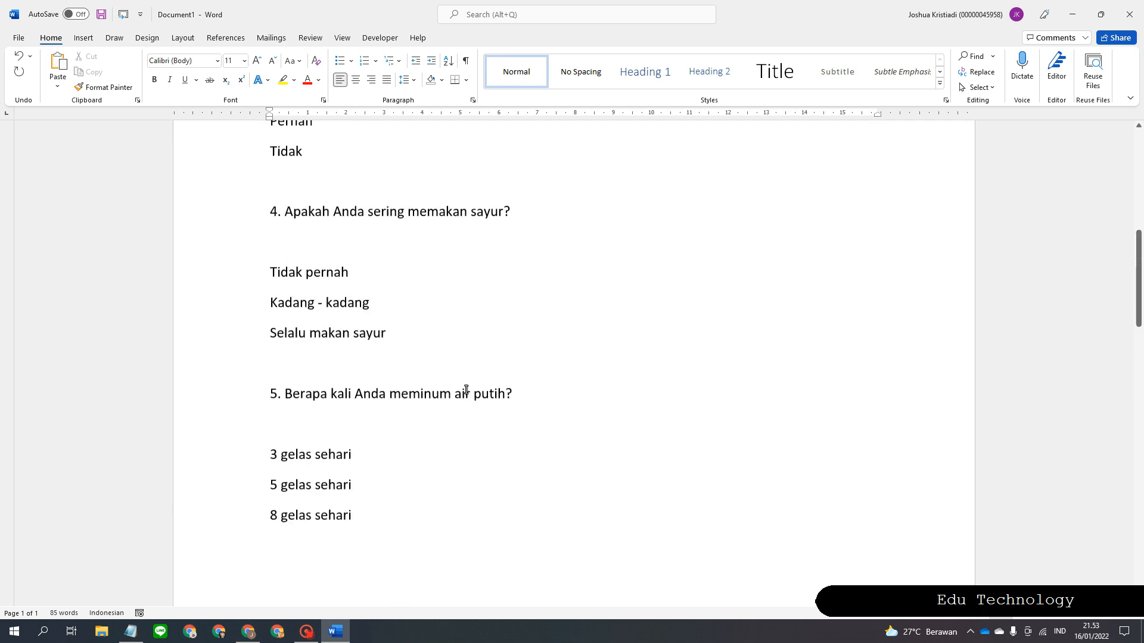
scroll(466, 390, up, 8)
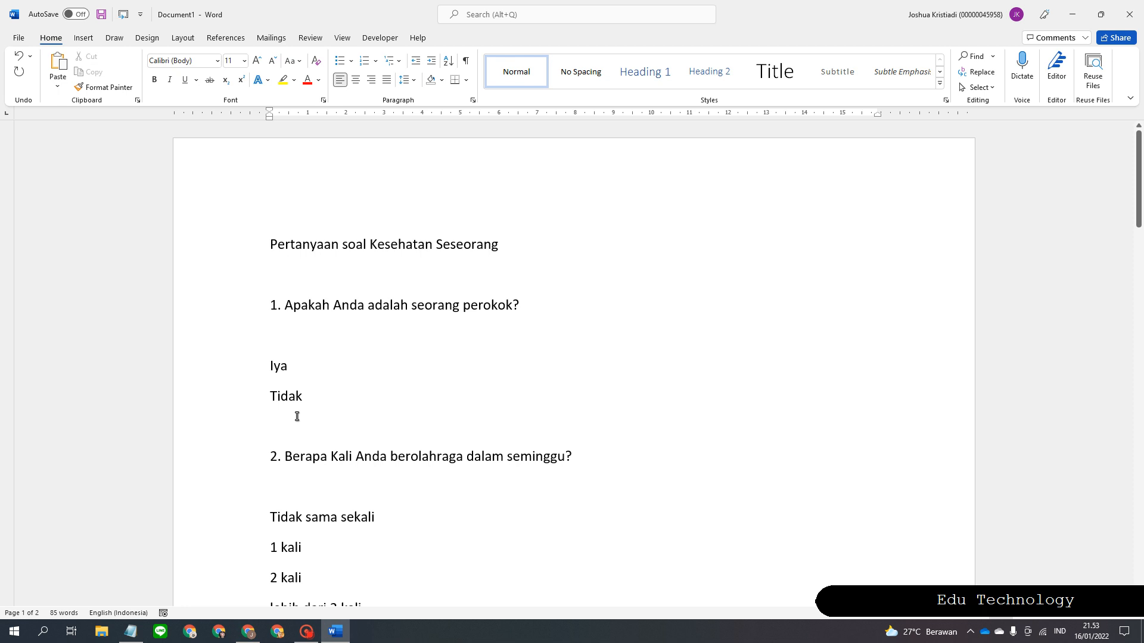
click(273, 366)
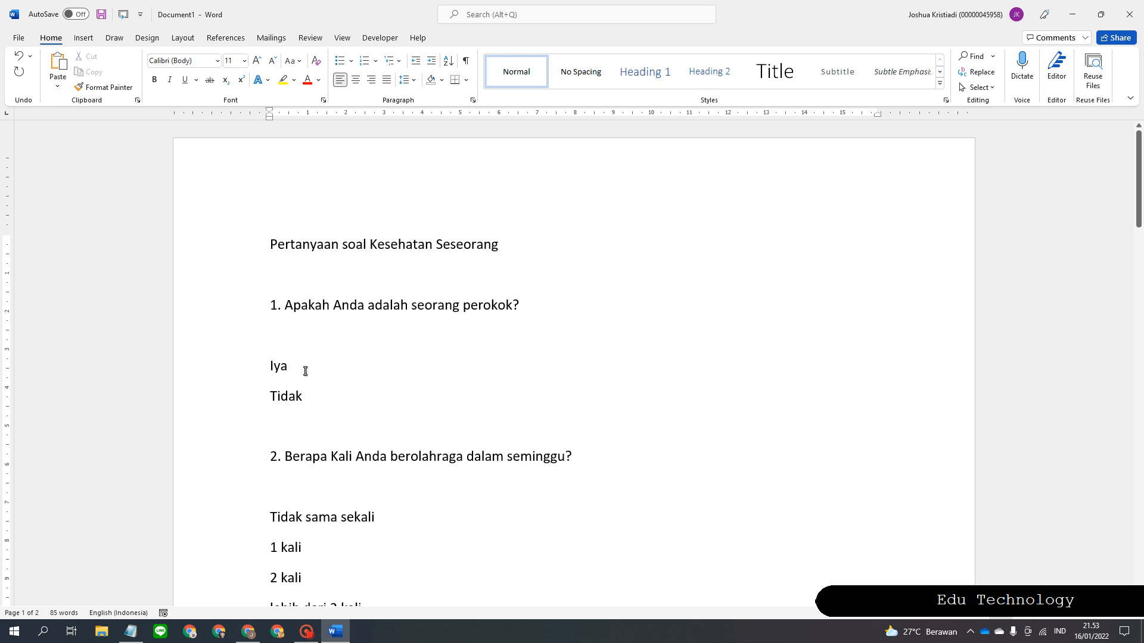
click(378, 36)
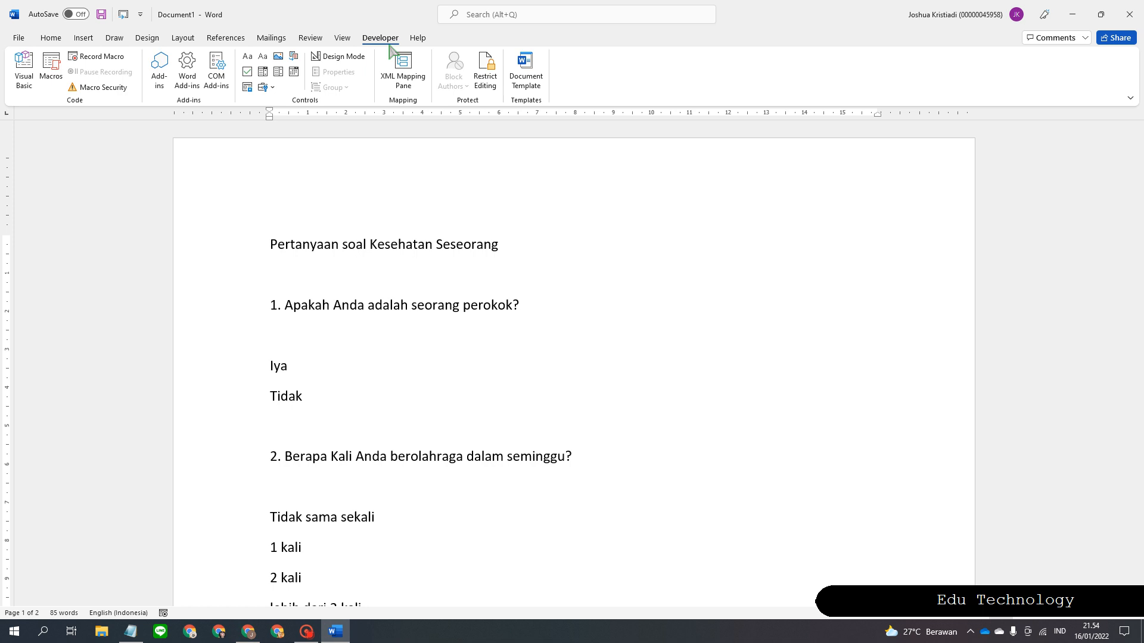
Untick Developer under Main Tabs in Word Options' Customize Ribbon and confirm with OK.
click(20, 38)
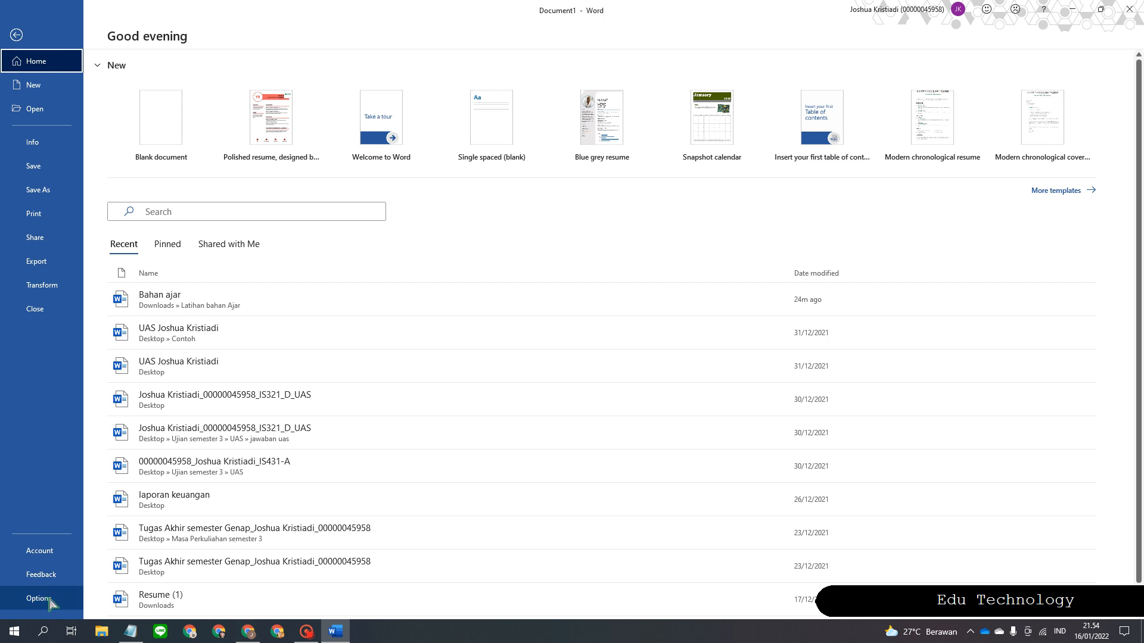
click(38, 598)
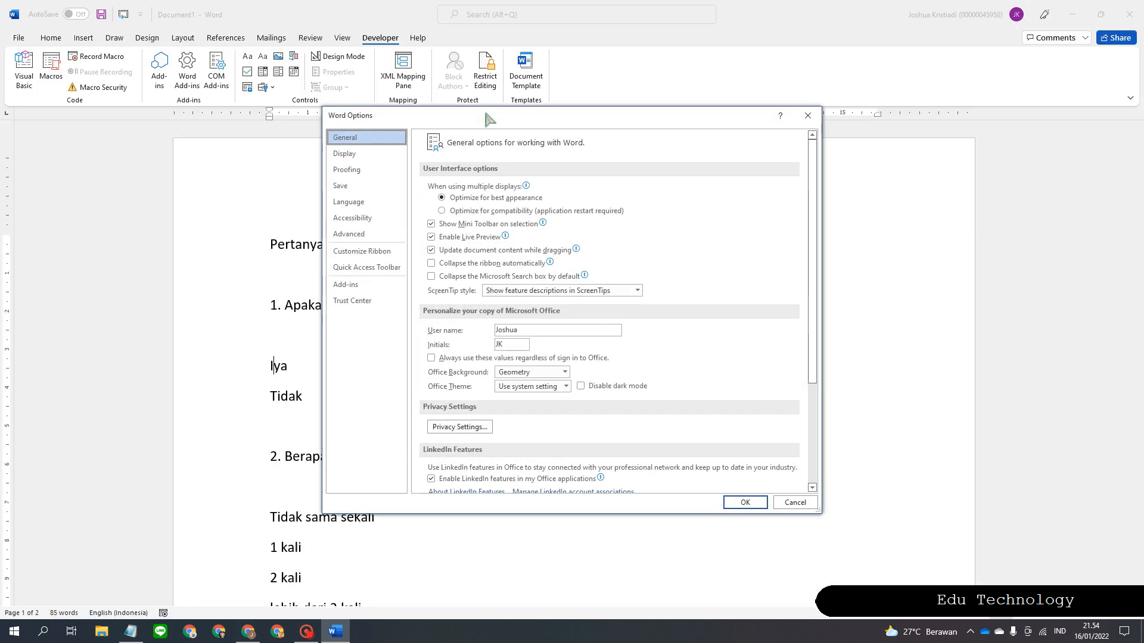
drag(490, 120, 596, 136)
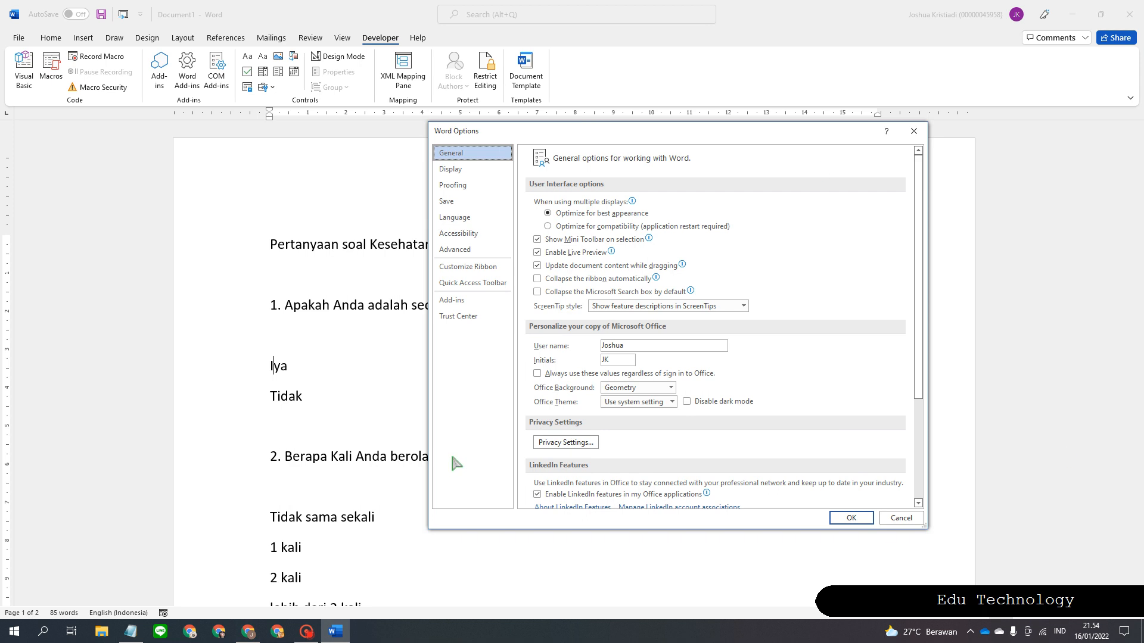
click(464, 269)
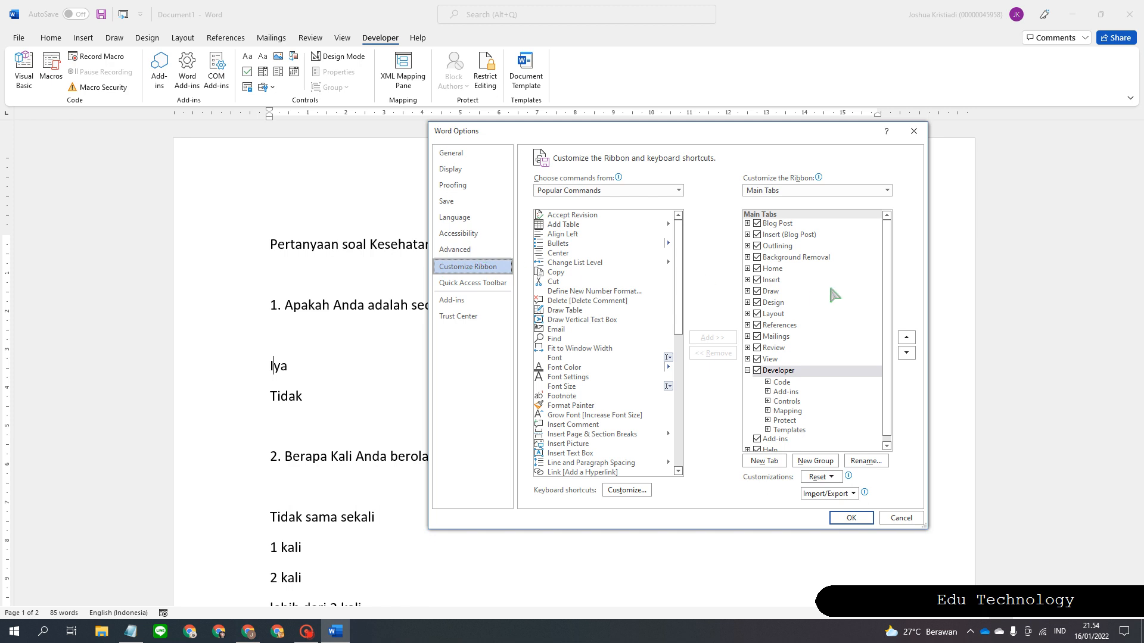
scroll(779, 312, down, 1)
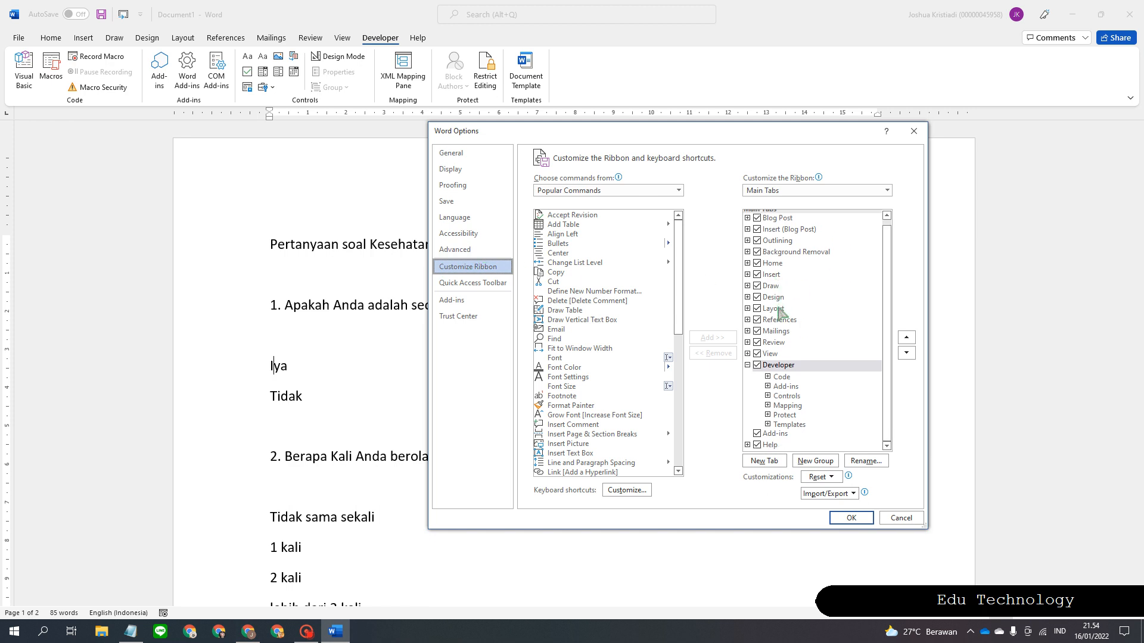
scroll(781, 312, up, 1)
scroll(780, 312, down, 1)
scroll(775, 325, up, 1)
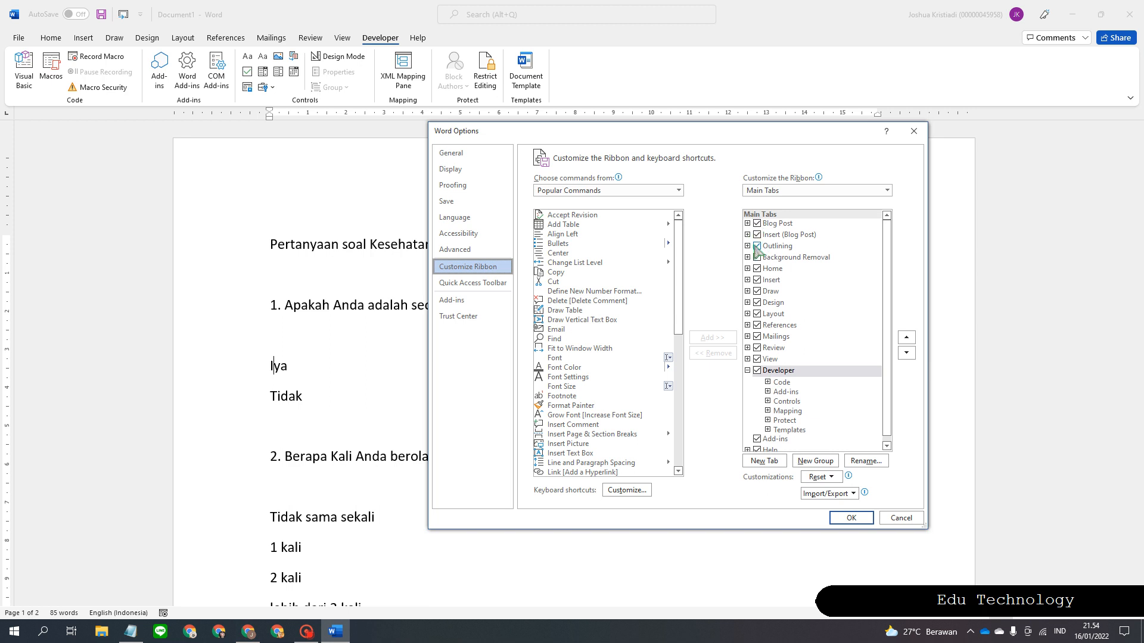
click(757, 370)
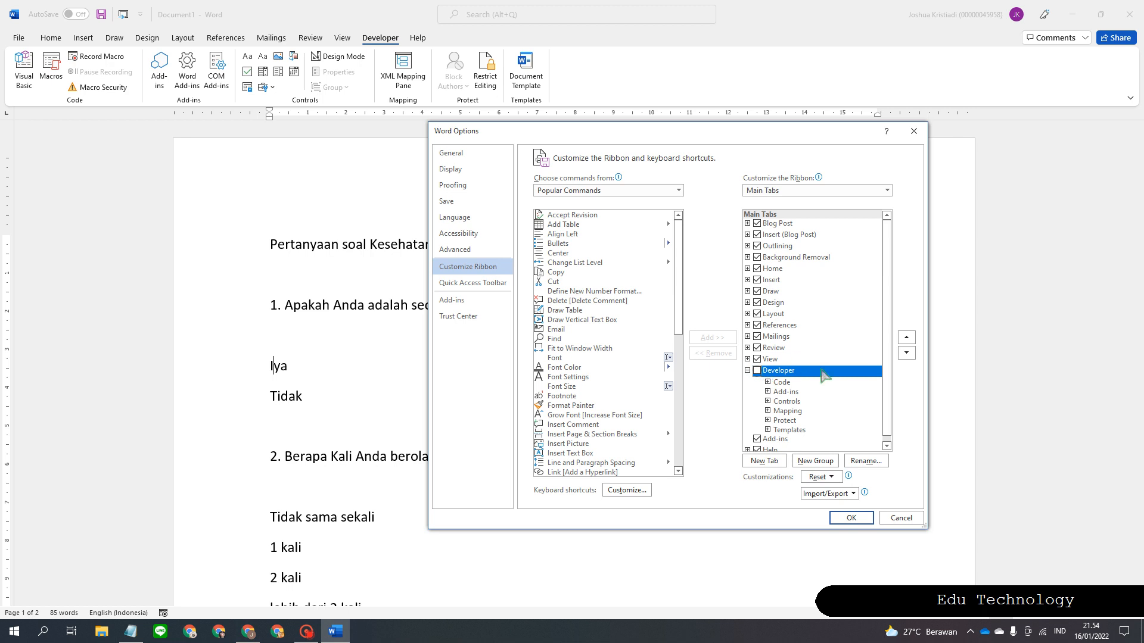
click(852, 518)
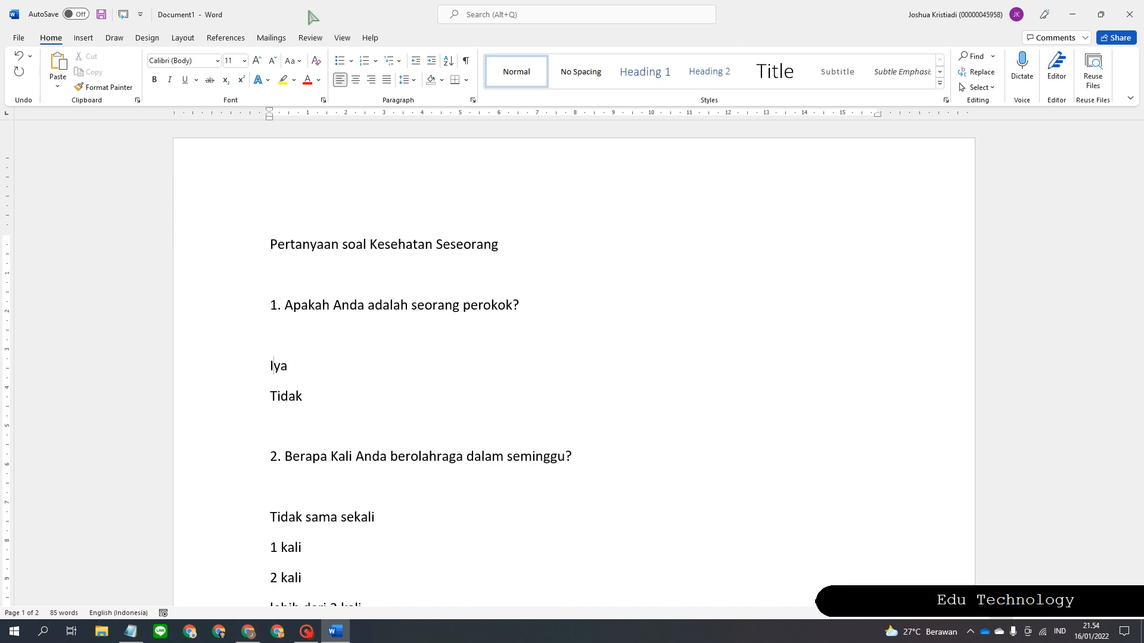
Re-tick Developer in Customize Ribbon's Main Tabs, confirm, and place the caret before Iya.
click(19, 39)
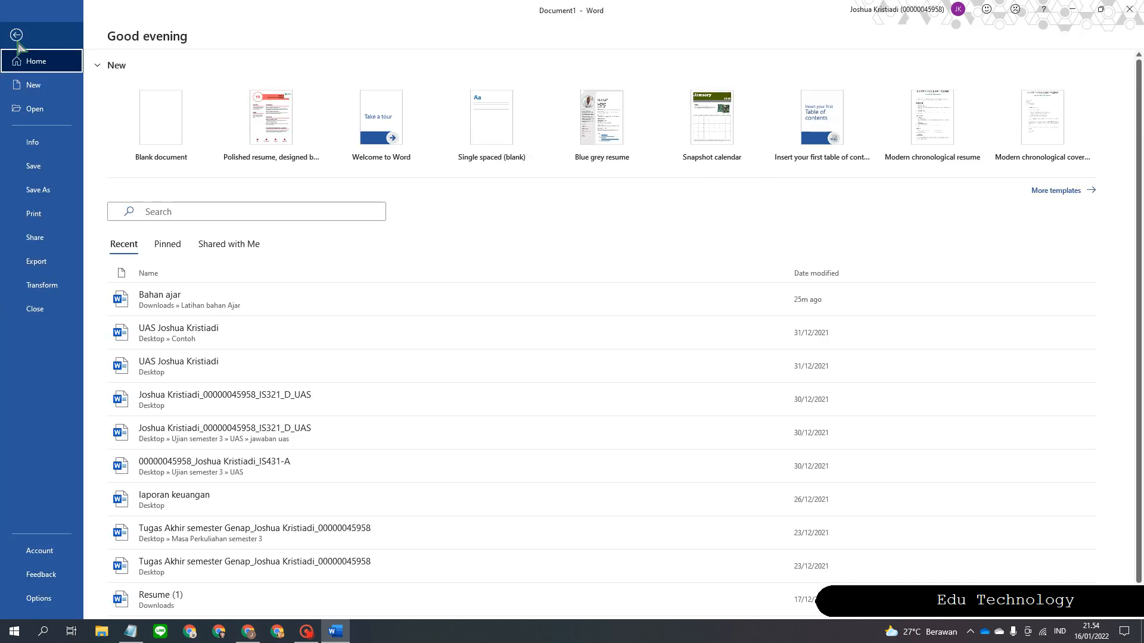
click(39, 599)
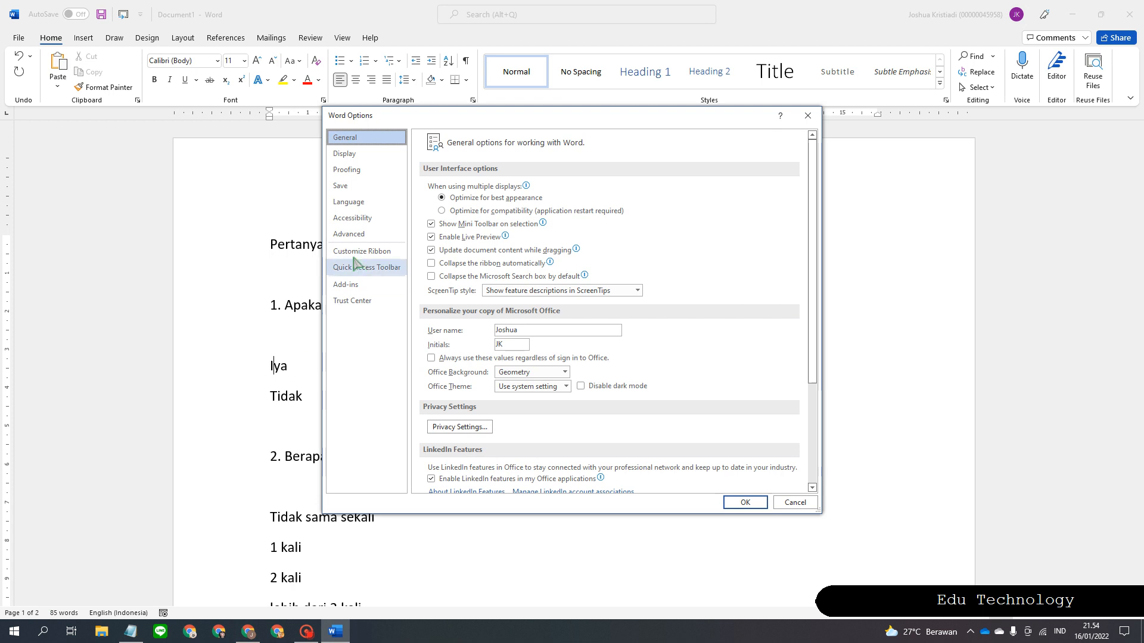
click(371, 250)
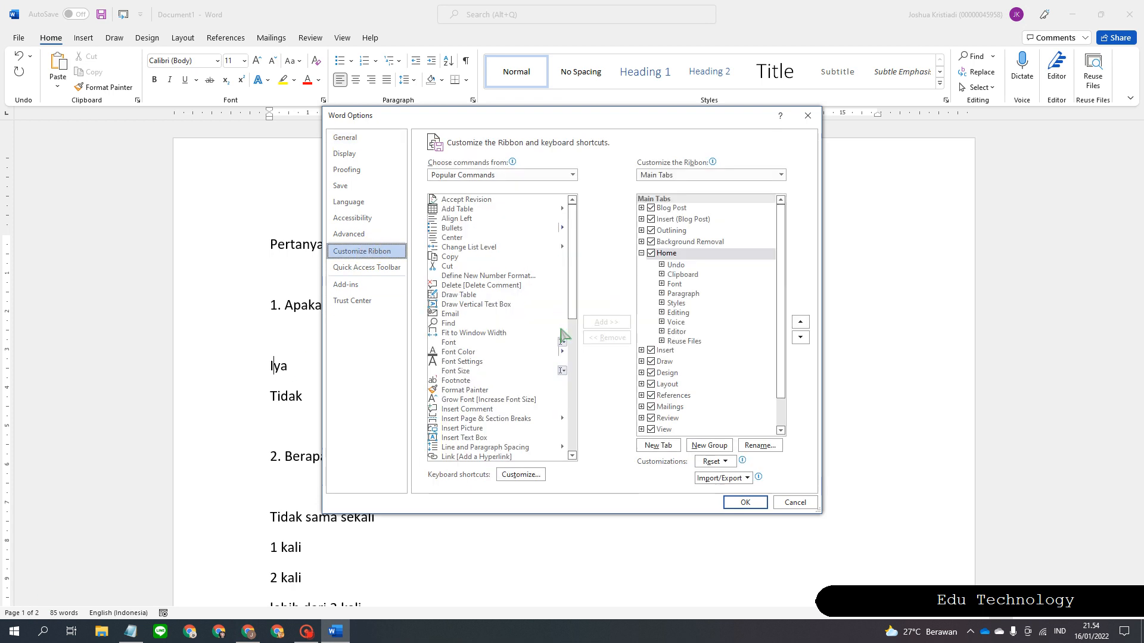
scroll(707, 319, down, 2)
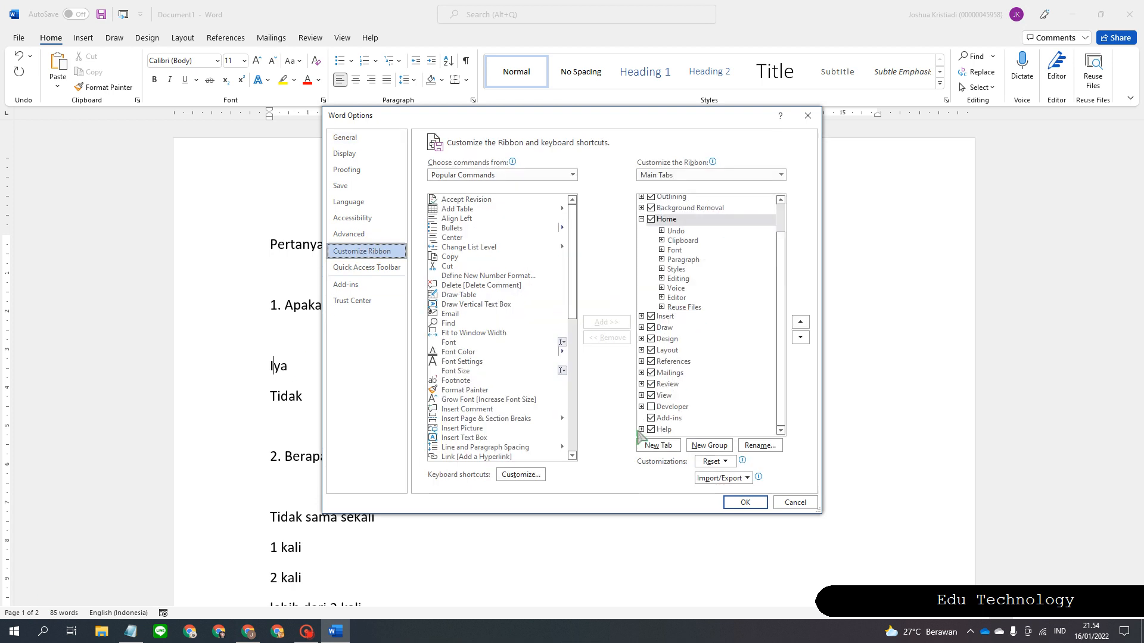
click(651, 407)
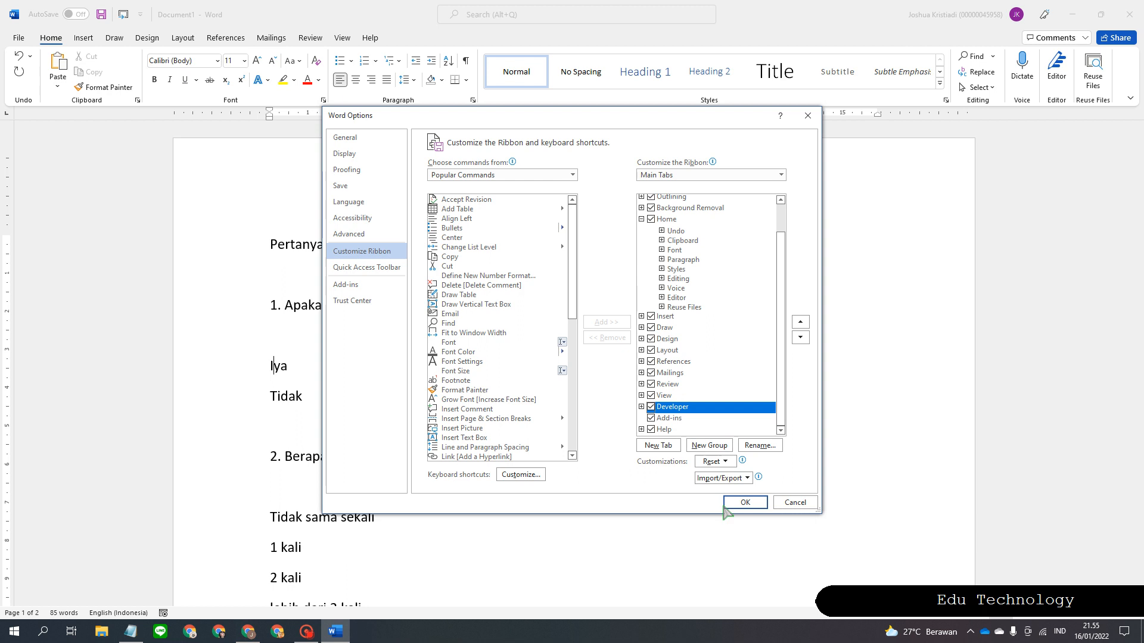
click(743, 503)
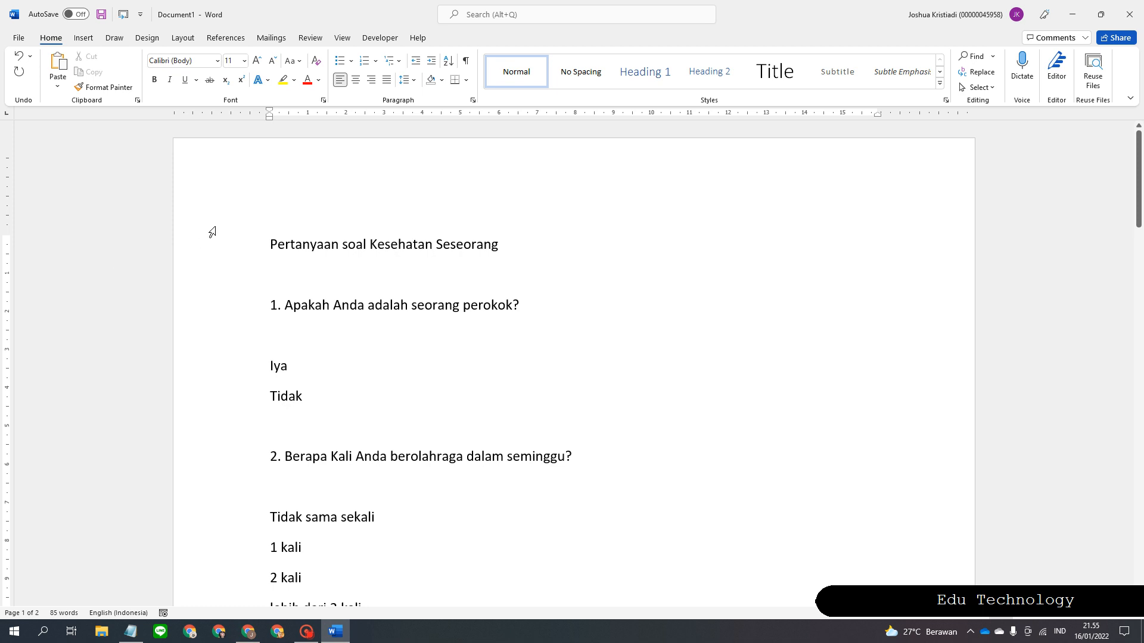
click(270, 361)
Insert a Check Box Content Control before Iya, test-tick it, then leave it unchecked and selected.
click(377, 39)
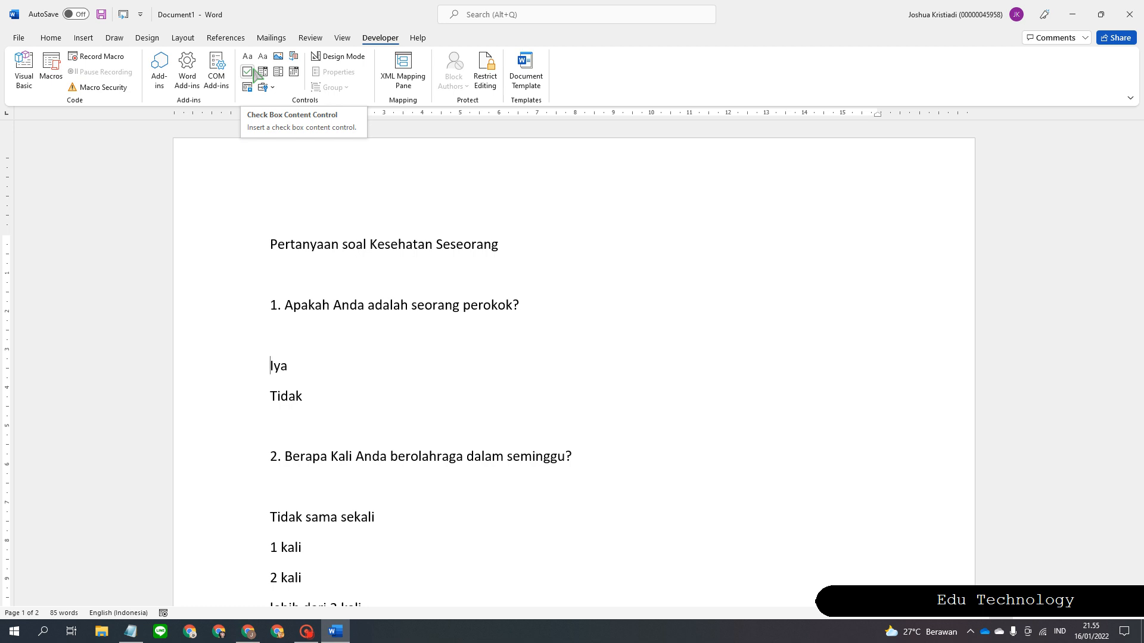
click(255, 74)
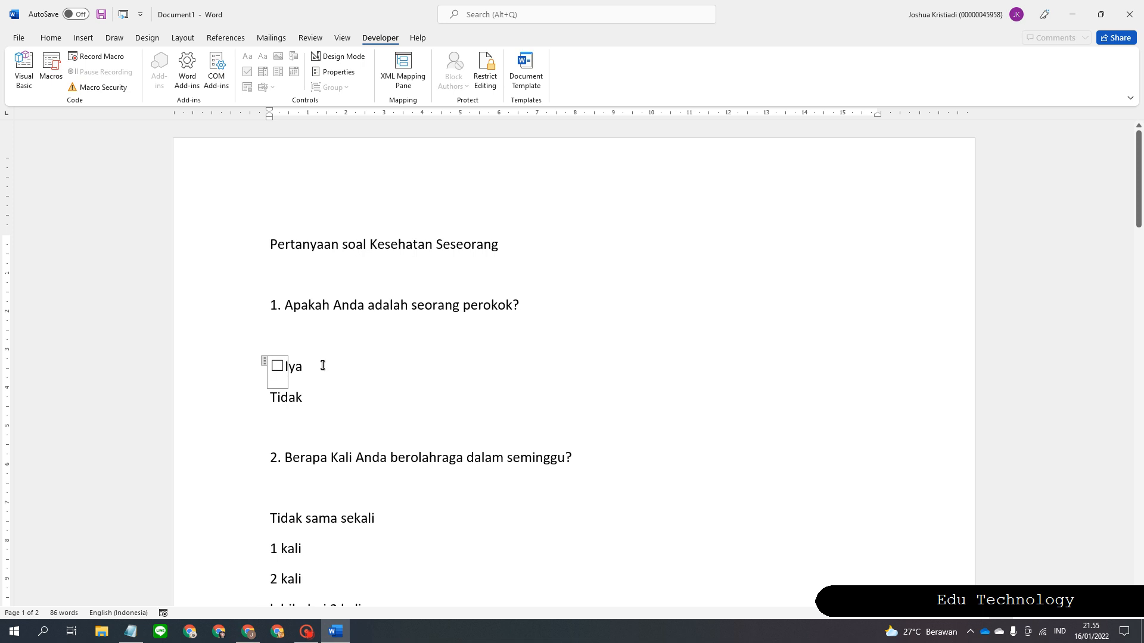
click(277, 365)
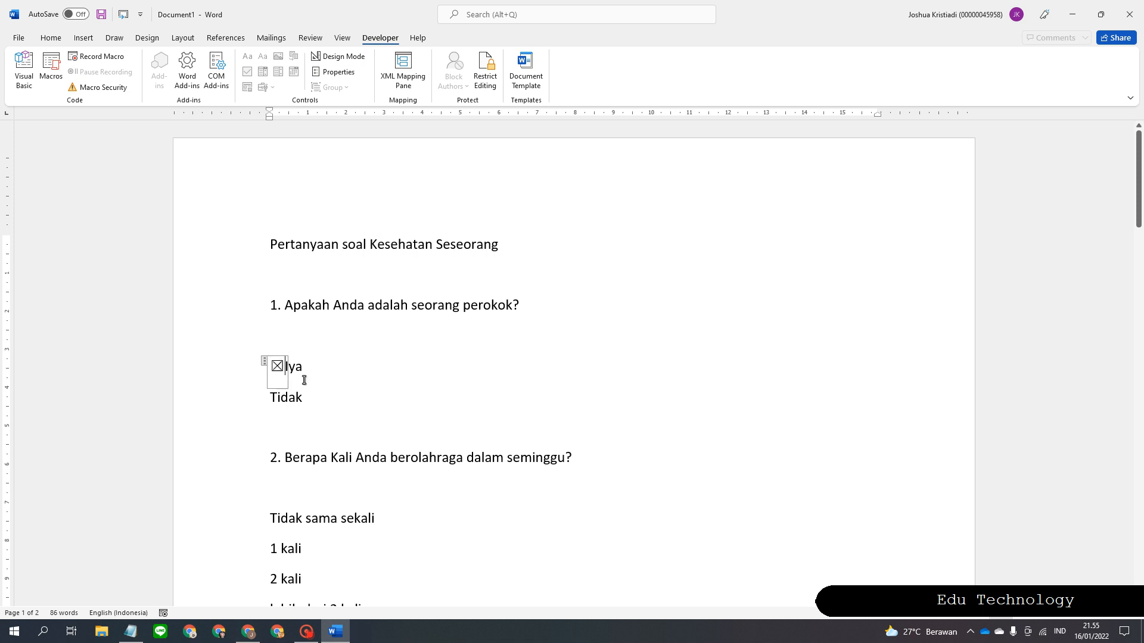
click(371, 409)
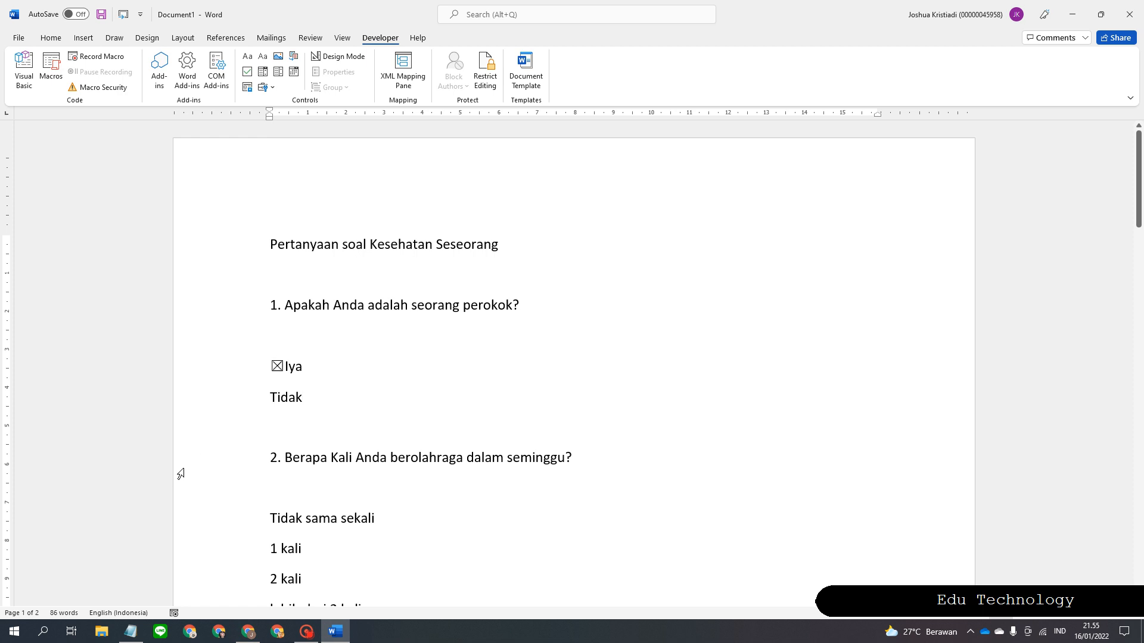
click(277, 365)
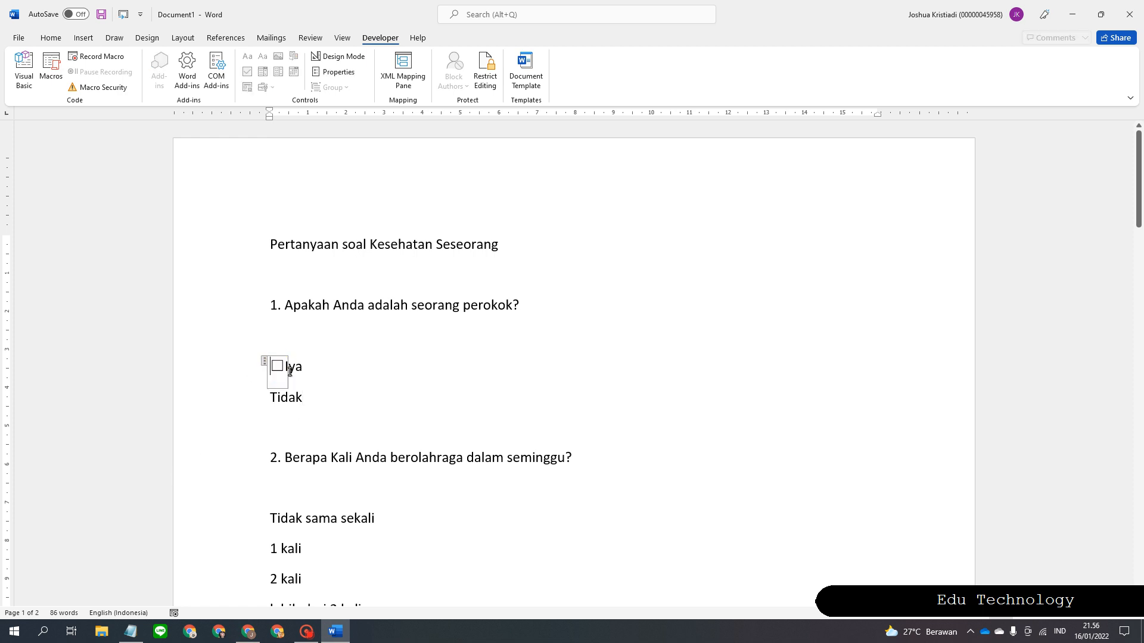
click(264, 361)
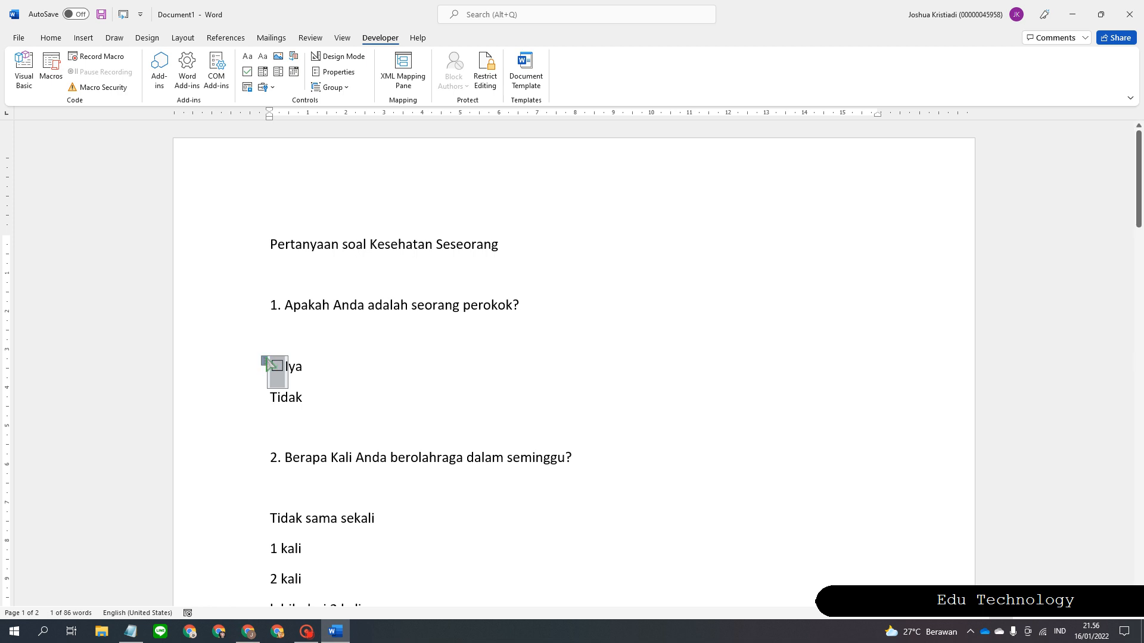
Set the Iya checkbox's checked symbol to the Wingdings 2 ticked box, character code 82.
click(339, 72)
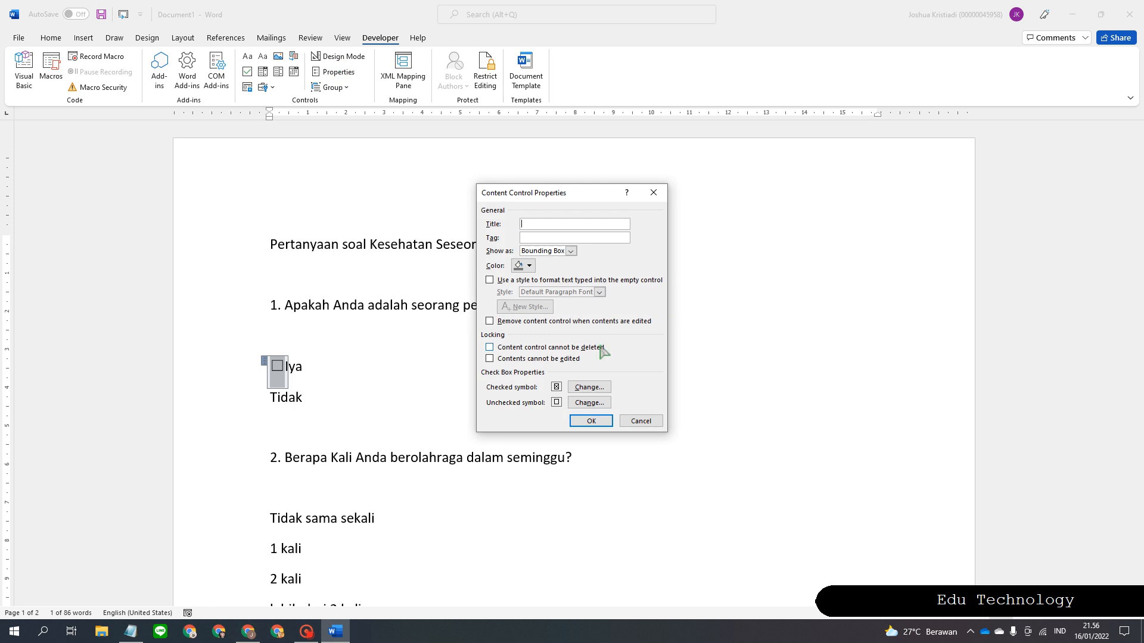
click(603, 391)
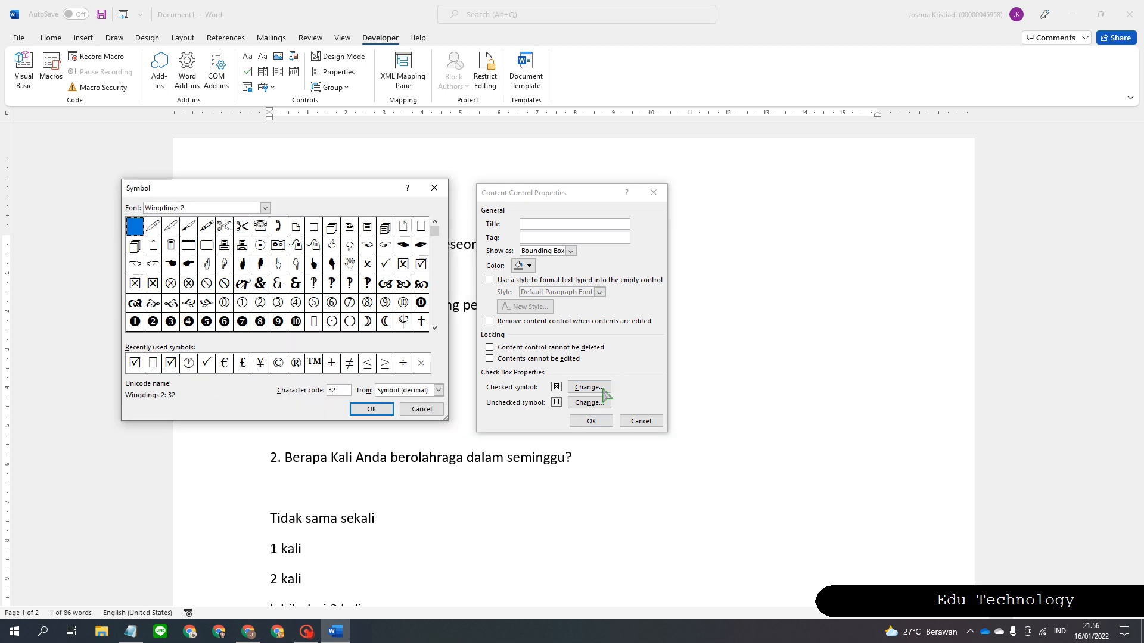
drag(262, 189, 719, 242)
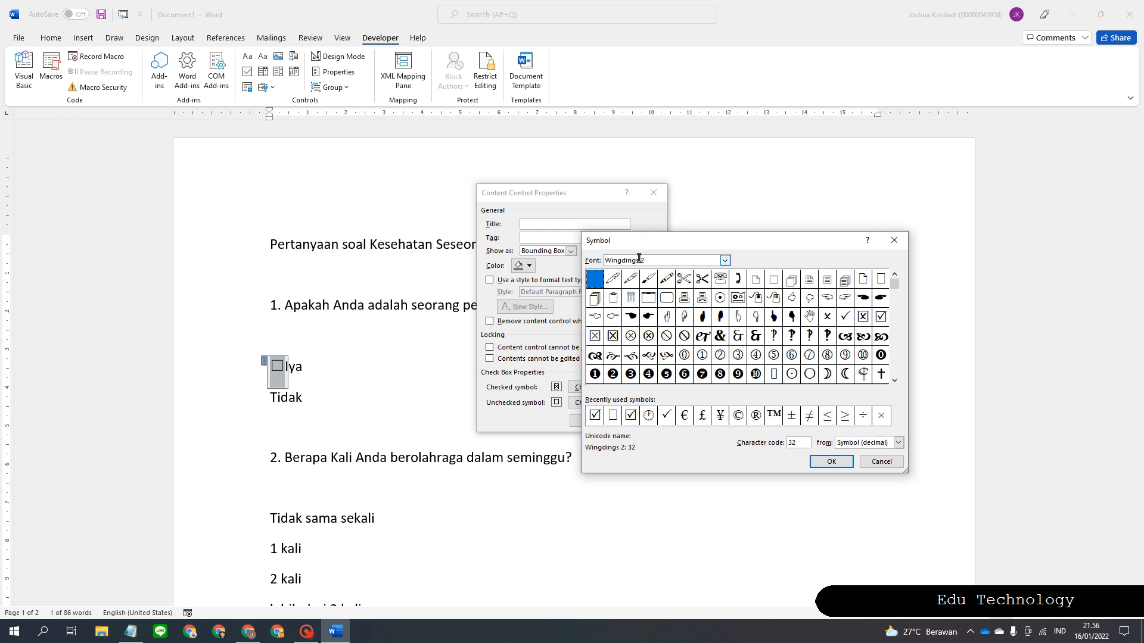
click(882, 317)
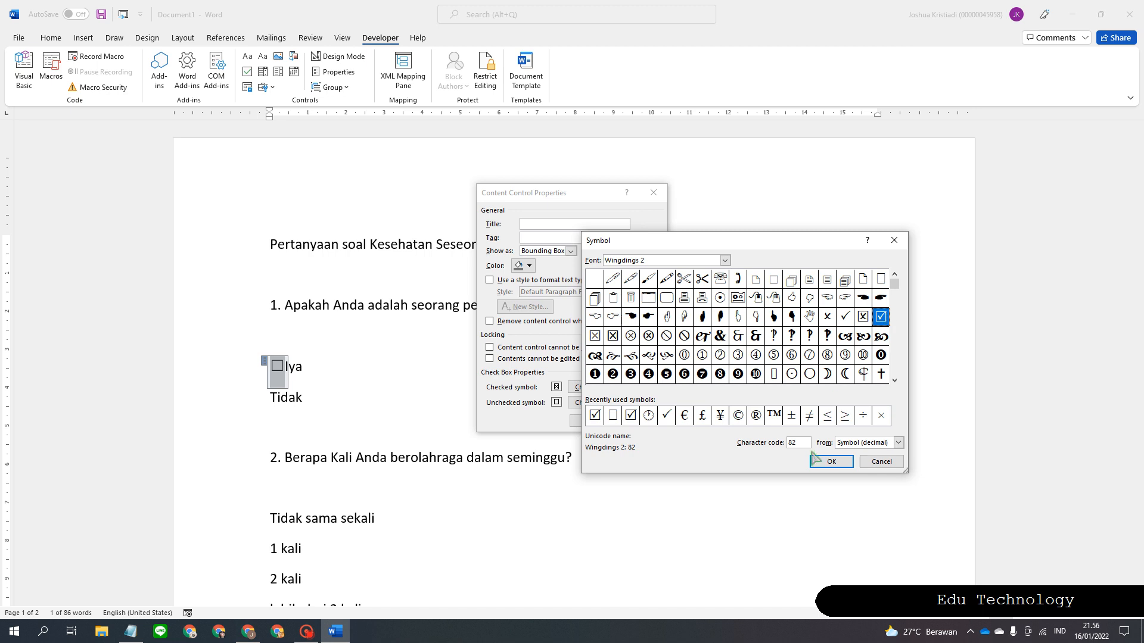
click(832, 462)
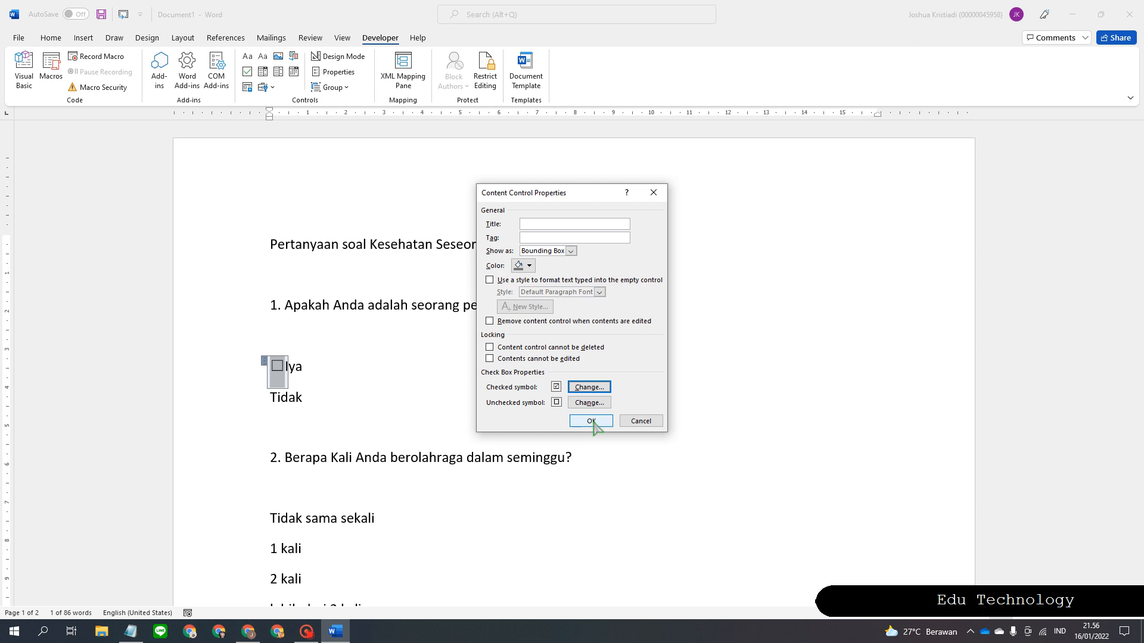
click(591, 422)
click(450, 377)
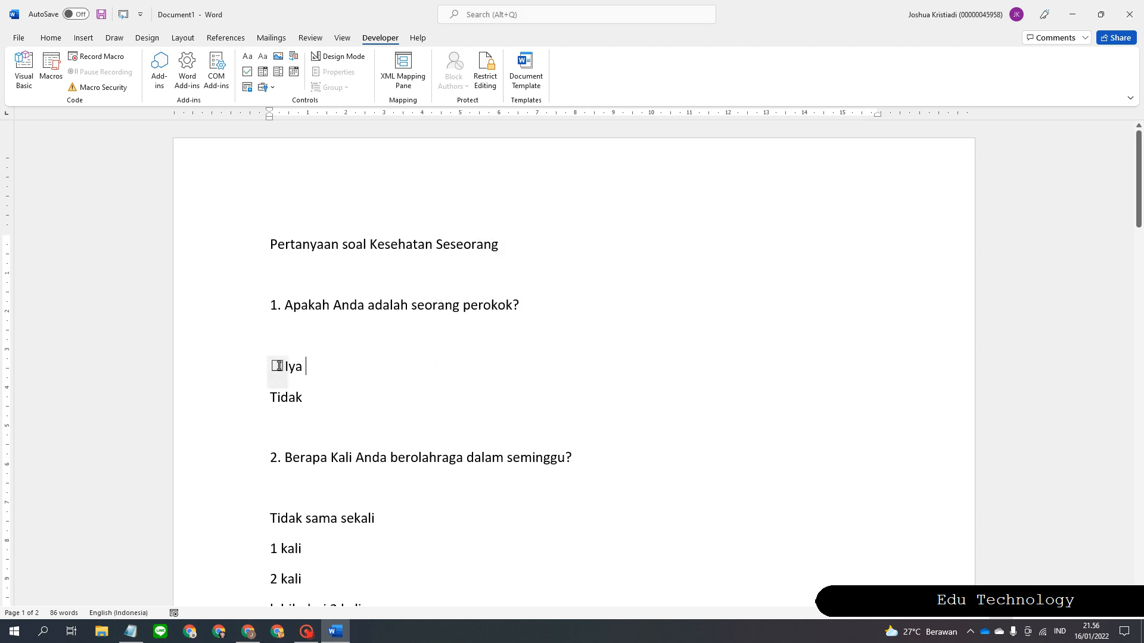
Test-tick the Iya checkbox, clear it, and select the whole control.
click(279, 365)
click(477, 358)
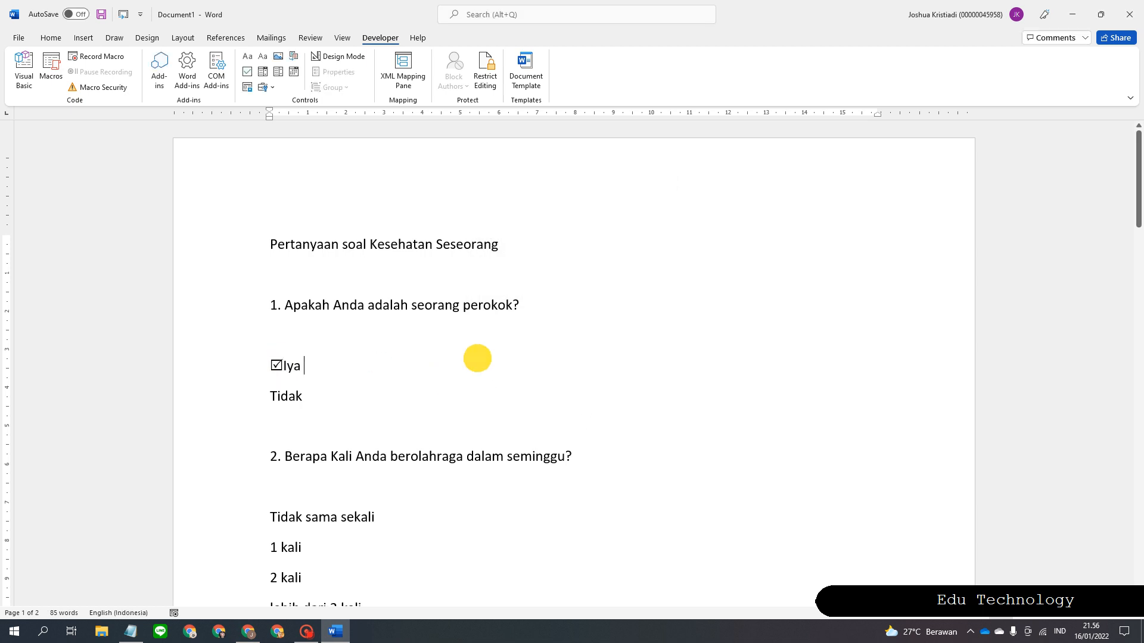
click(273, 365)
click(265, 361)
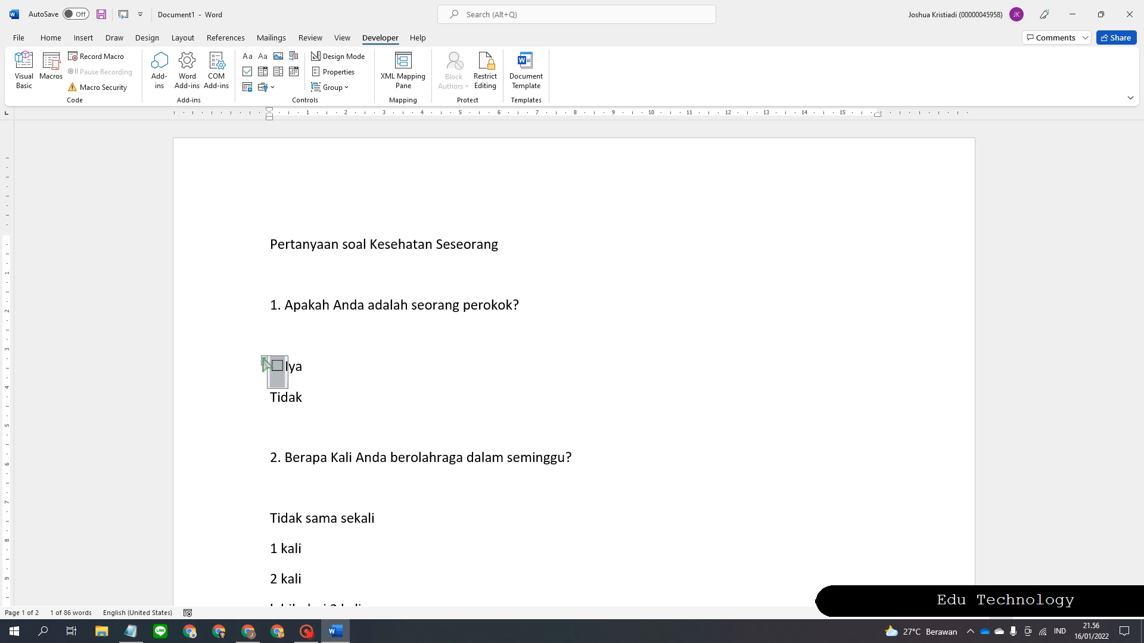
click(369, 383)
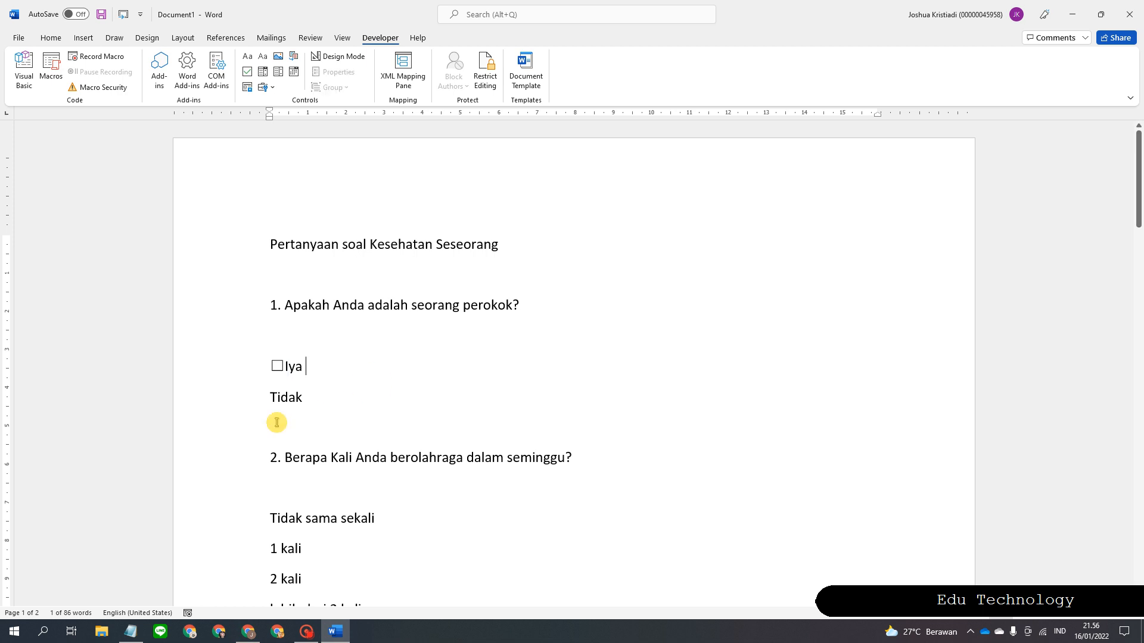
Paste checkbox copies before question 1's Tidak and Tidak sama sekali answers.
click(264, 395)
key(ctrl+v)
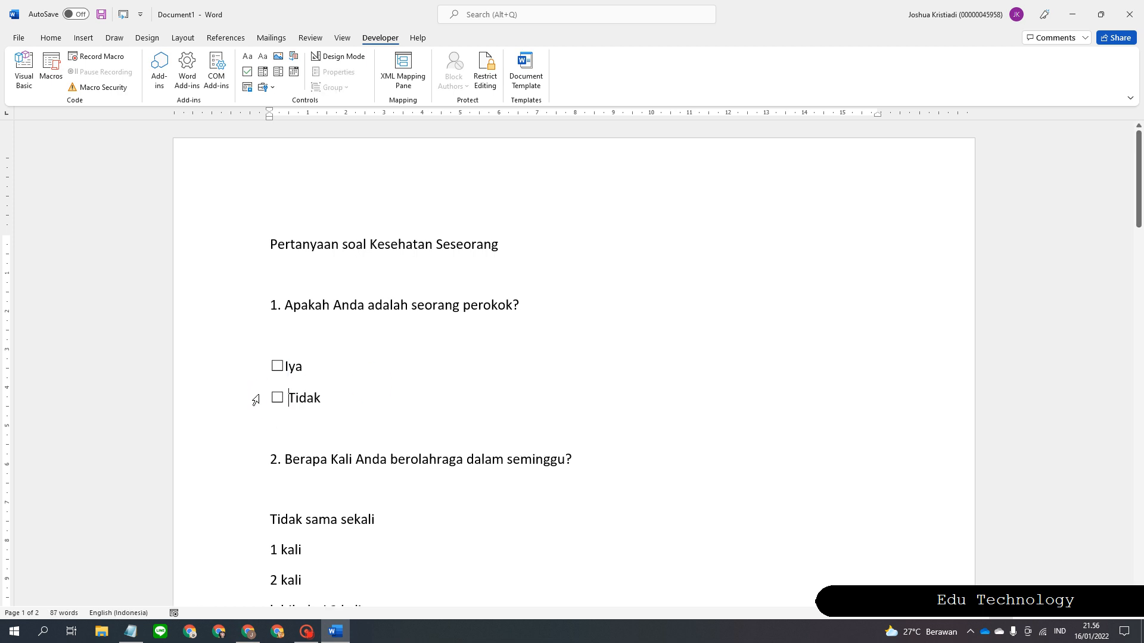
scroll(268, 393, down, 3)
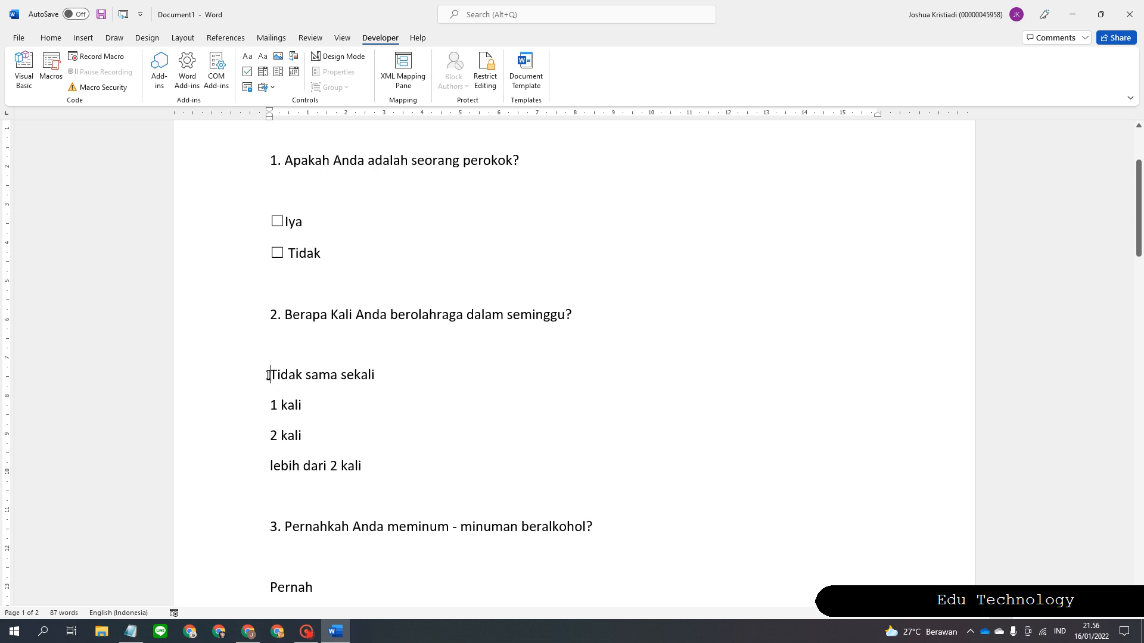
click(268, 375)
key(ctrl+v)
Add checkboxes before 1 kali, 2 kali and lebih dari 2 kali.
scroll(267, 377, down, 2)
click(266, 311)
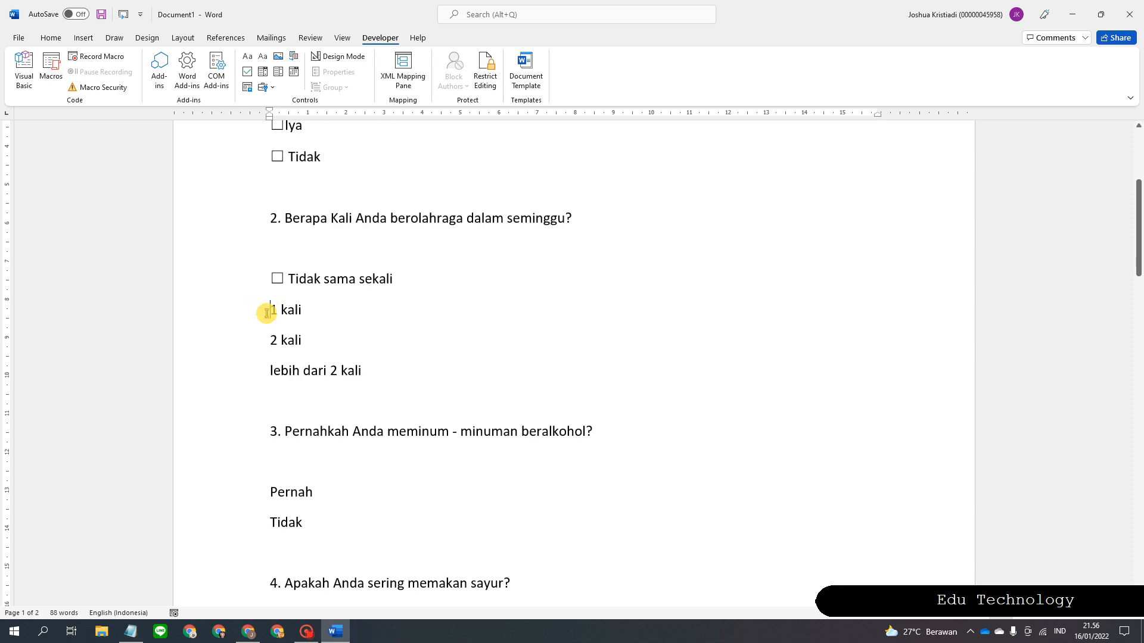
key(ctrl+v)
scroll(271, 310, down, 1)
click(270, 293)
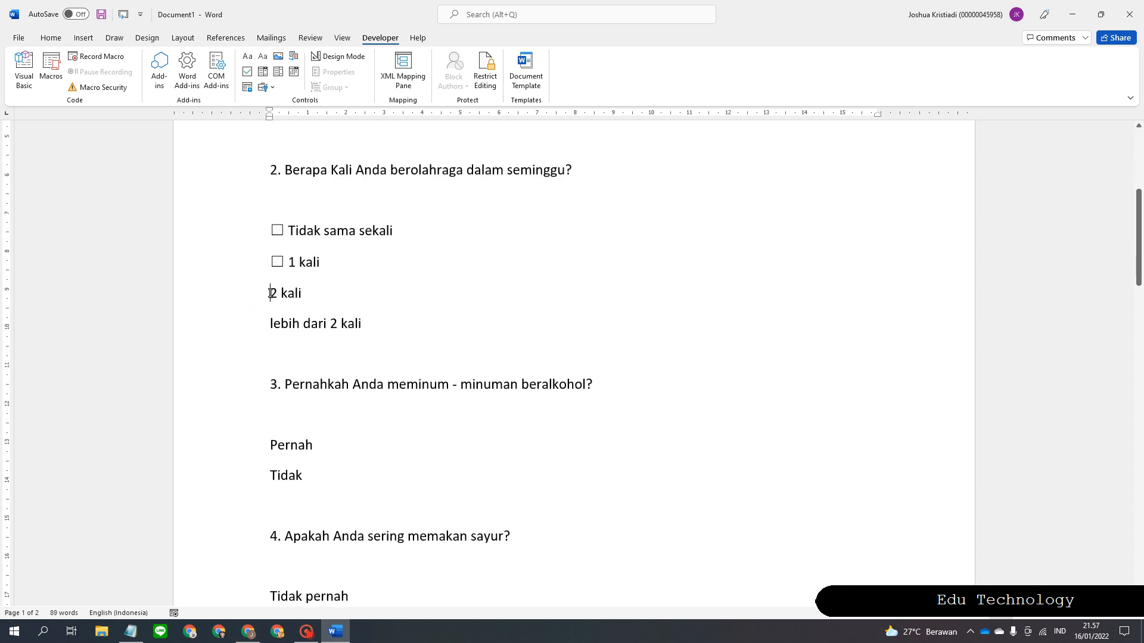
key(ctrl+v)
click(262, 322)
click(270, 324)
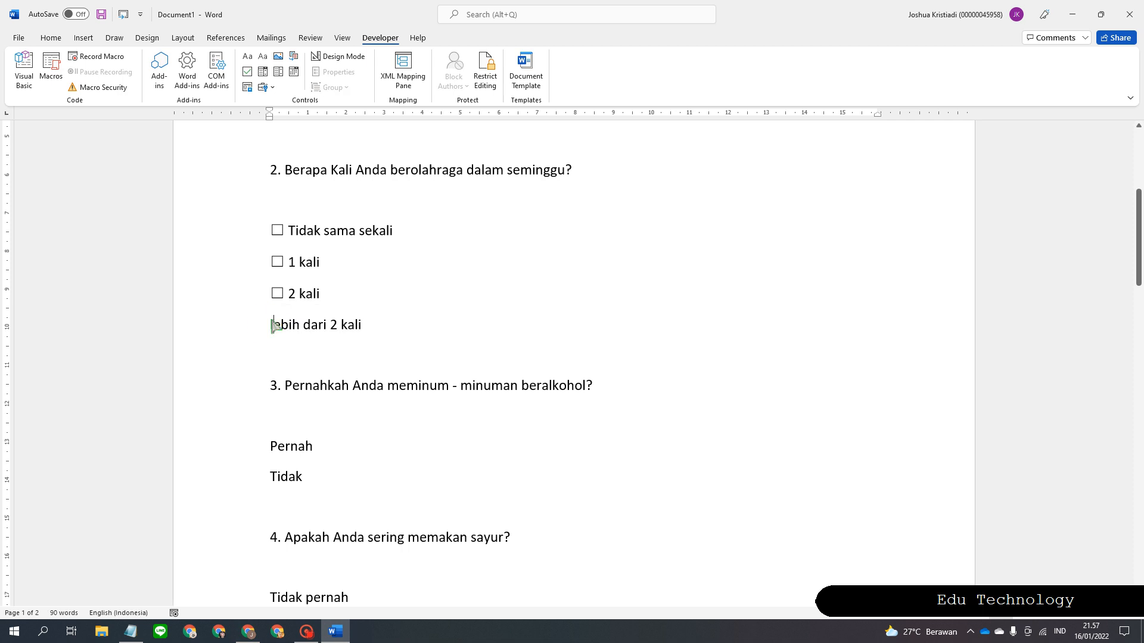
click(265, 324)
key(ctrl+v)
Add checkboxes before question 3's Pernah and Tidak answers.
scroll(277, 338, down, 3)
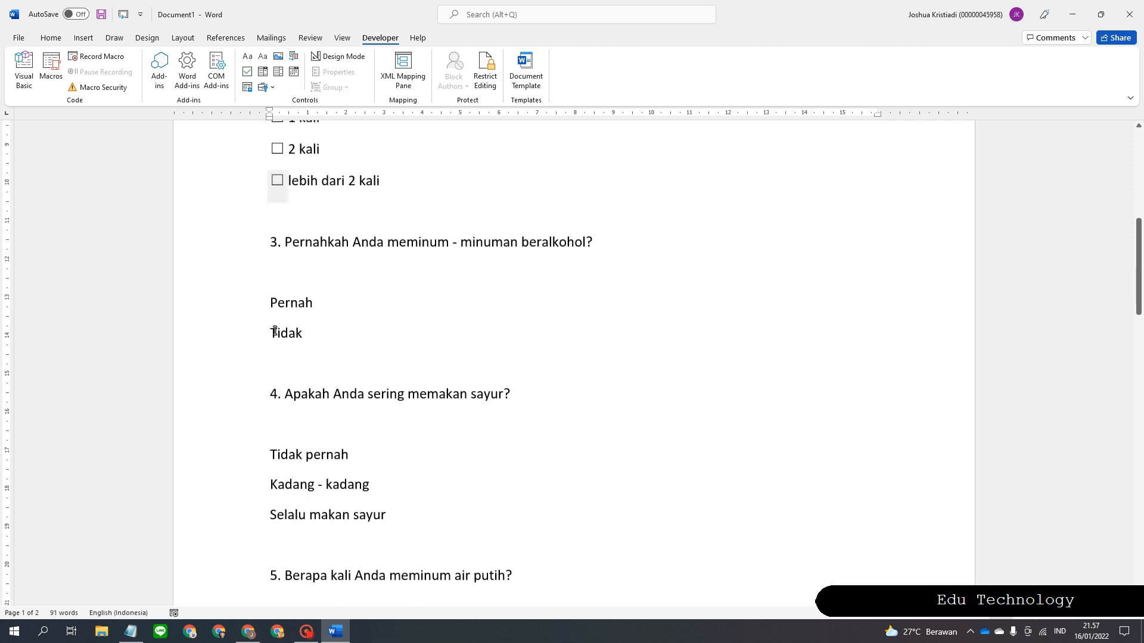
click(271, 305)
key(ctrl+v)
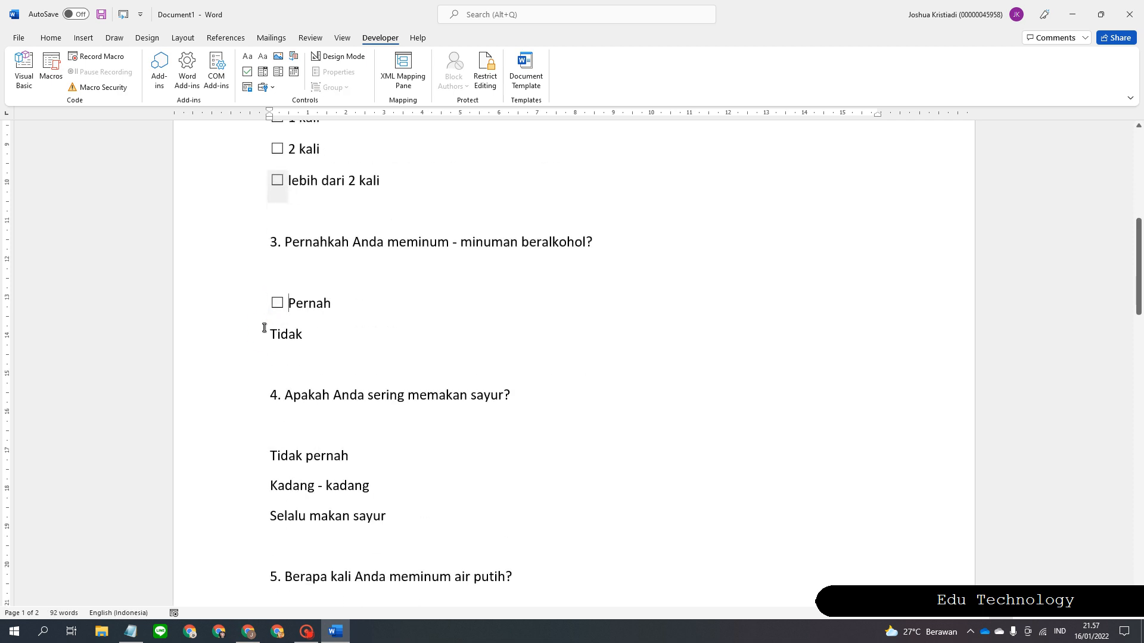
click(265, 331)
key(ctrl+v)
Add checkboxes before Tidak pernah, Kadang - kadang and Selalu makan sayur.
scroll(265, 331, down, 1)
scroll(266, 331, down, 3)
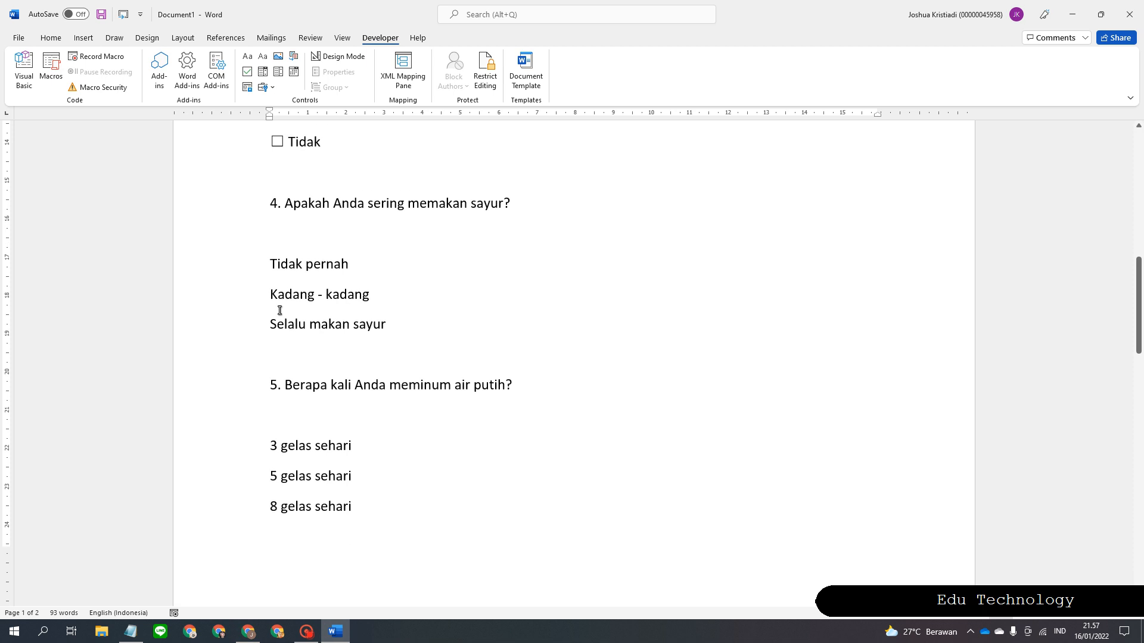
click(264, 264)
key(ctrl+v)
scroll(277, 238, down, 2)
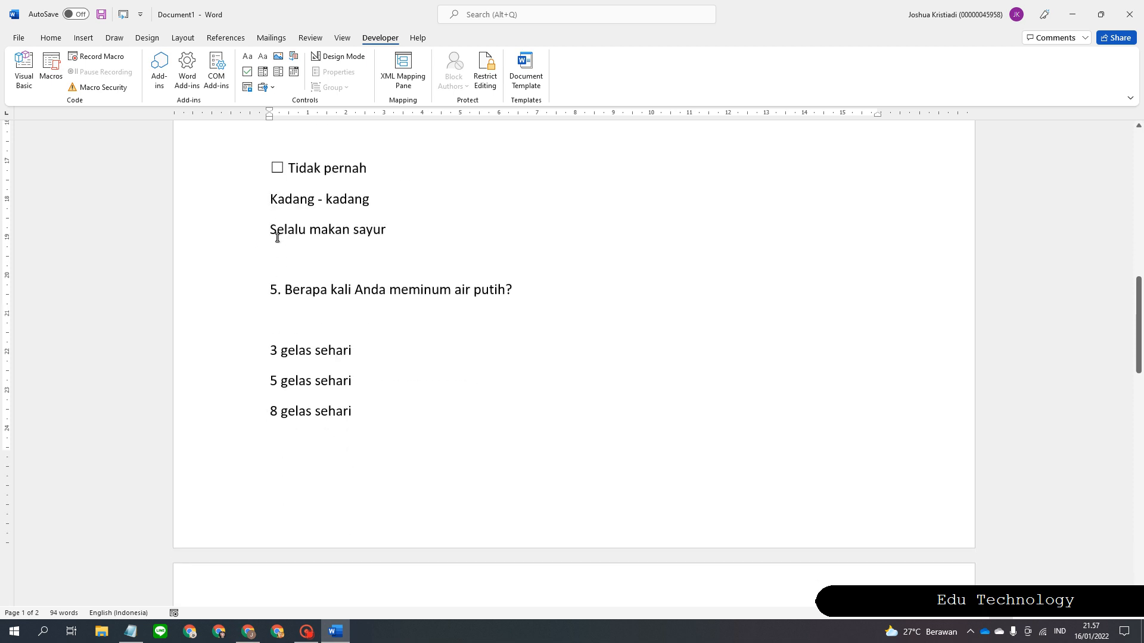
click(270, 201)
key(ctrl+v)
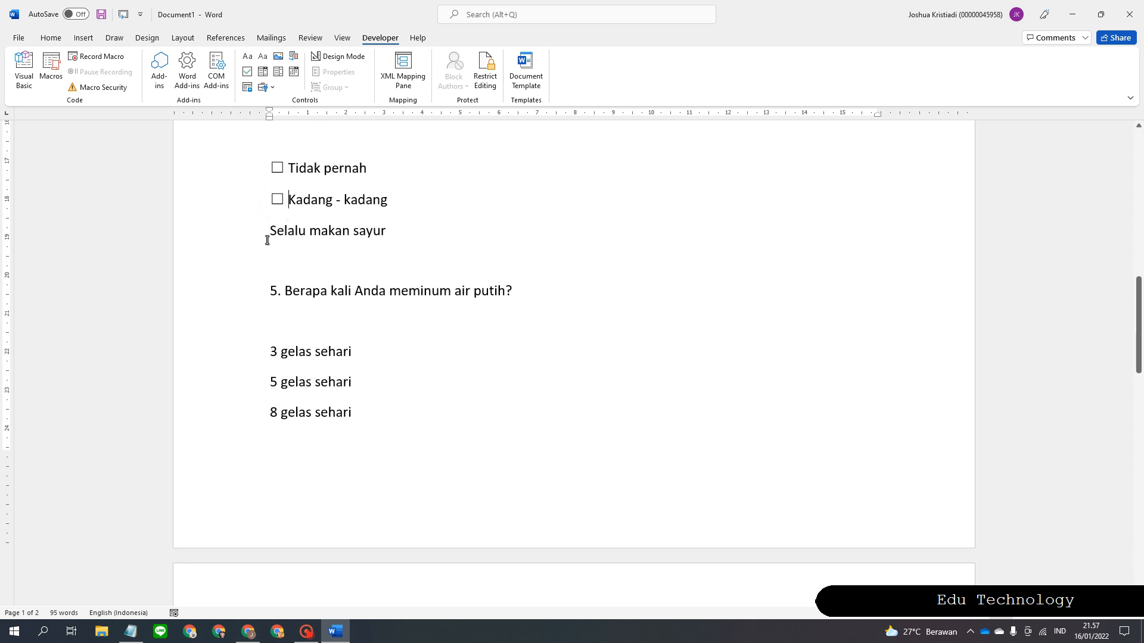
click(271, 233)
key(ctrl+v)
Add checkboxes before 3 gelas sehari, 5 gelas sehari and 8 gelas sehari.
scroll(257, 282, down, 1)
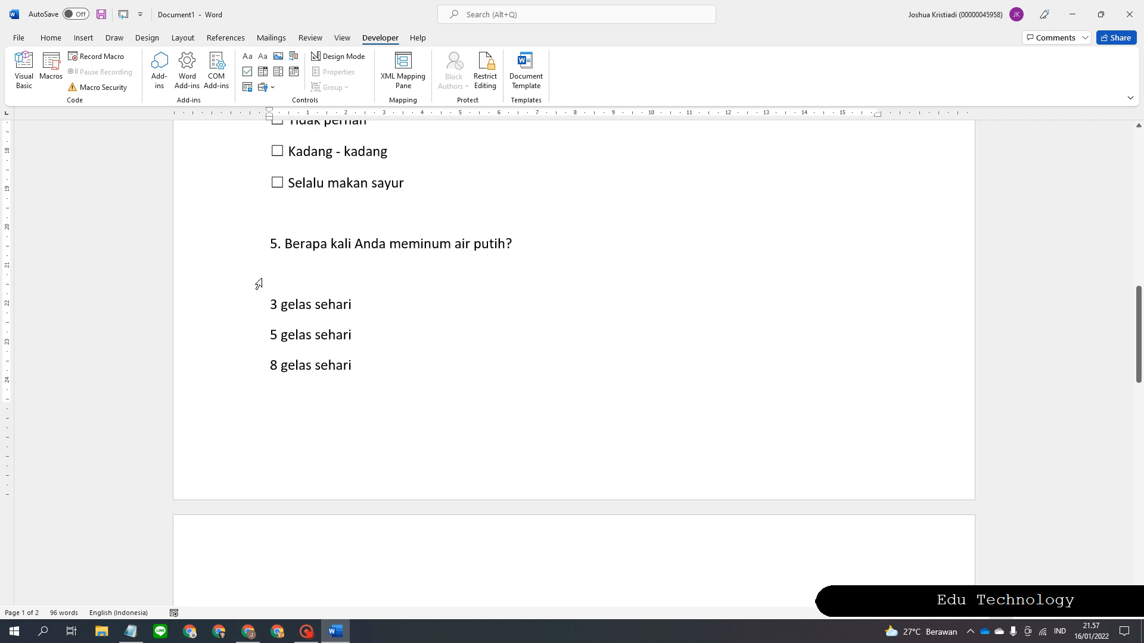
click(265, 302)
key(ctrl+v)
scroll(263, 299, down, 1)
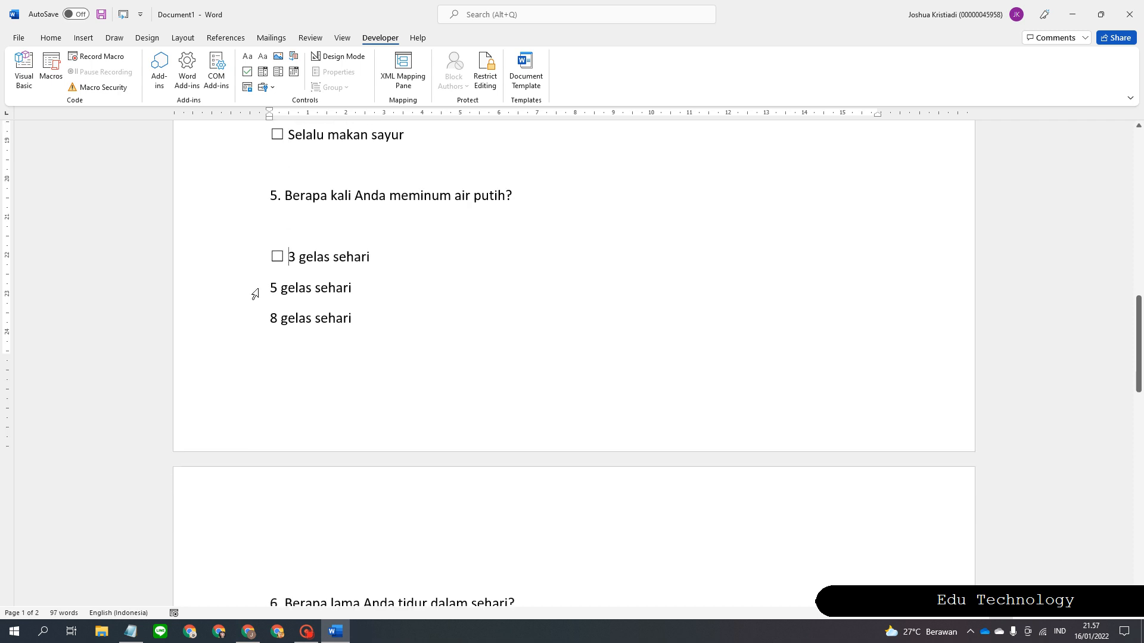
click(270, 288)
key(ctrl+v)
scroll(270, 288, down, 2)
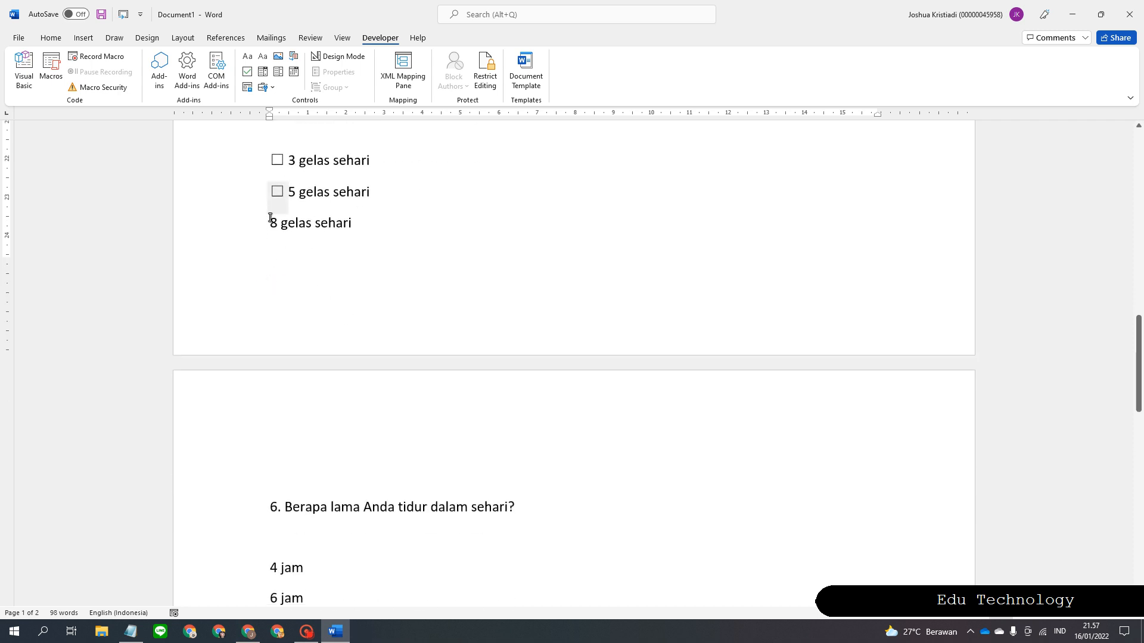
click(269, 223)
key(ctrl+v)
Add checkboxes before question 6's 4 jam, 8 jam and > 8 jam answers.
scroll(266, 298, down, 5)
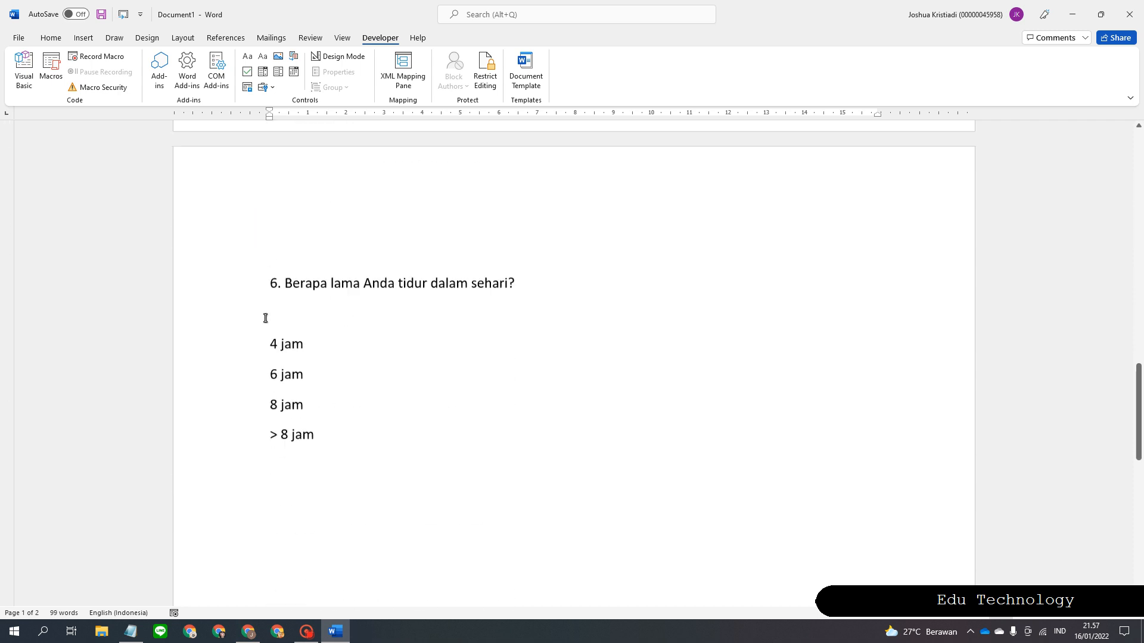
click(271, 326)
key(ctrl+v)
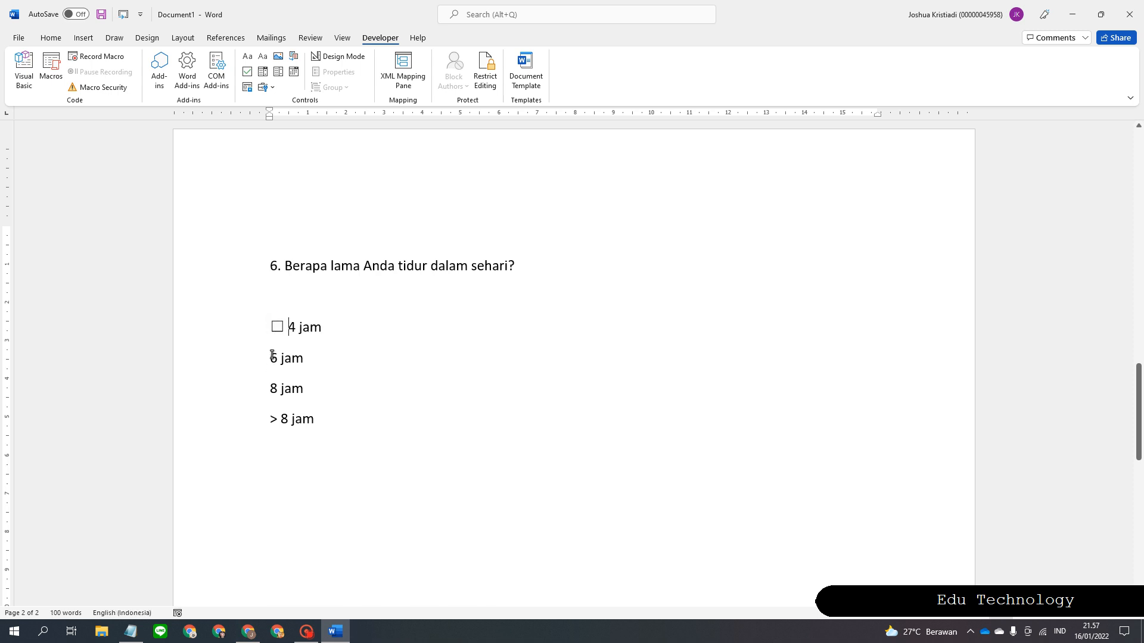
click(271, 357)
scroll(259, 361, down, 2)
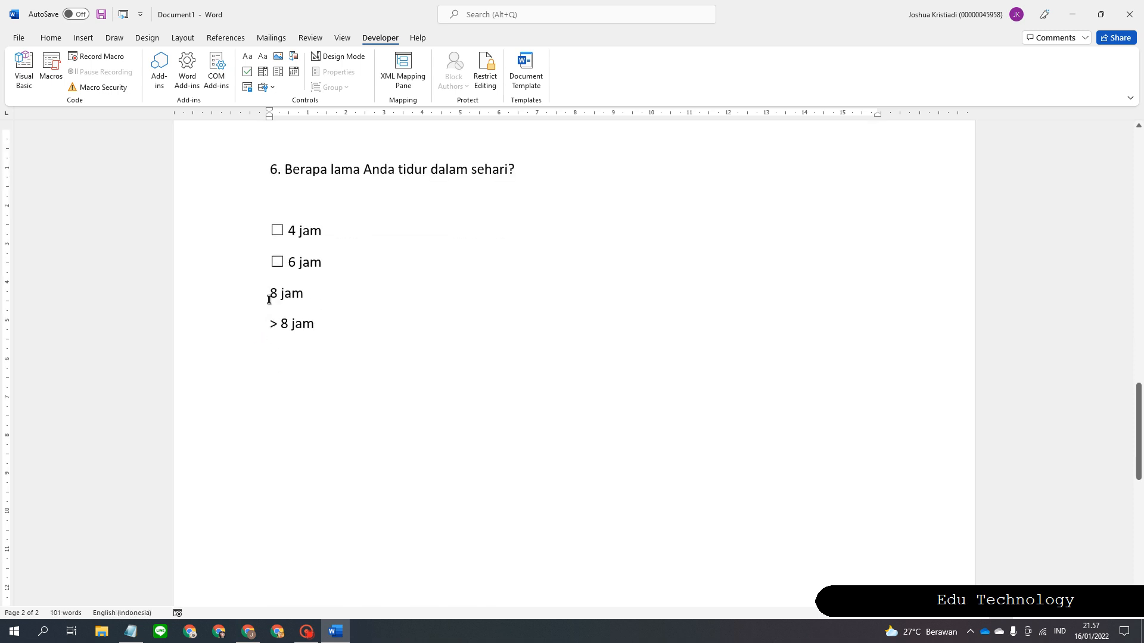
click(268, 293)
text(☐)
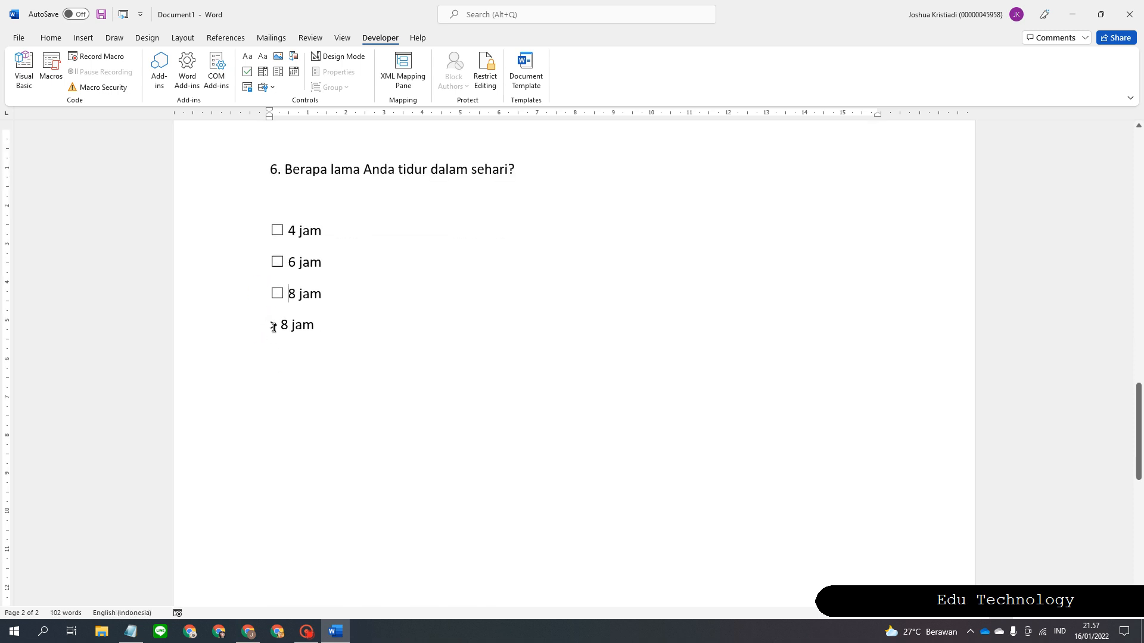
click(271, 326)
text(☐)
scroll(360, 402, up, 18)
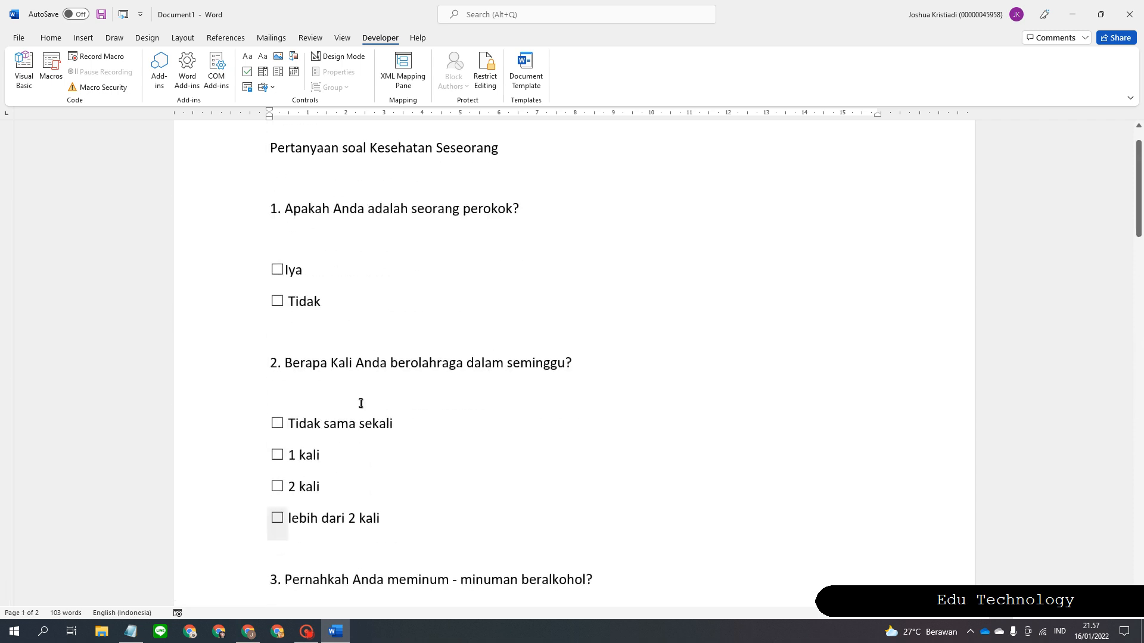
For question 1, tick Tidak and leave Iya unticked.
scroll(361, 404, up, 2)
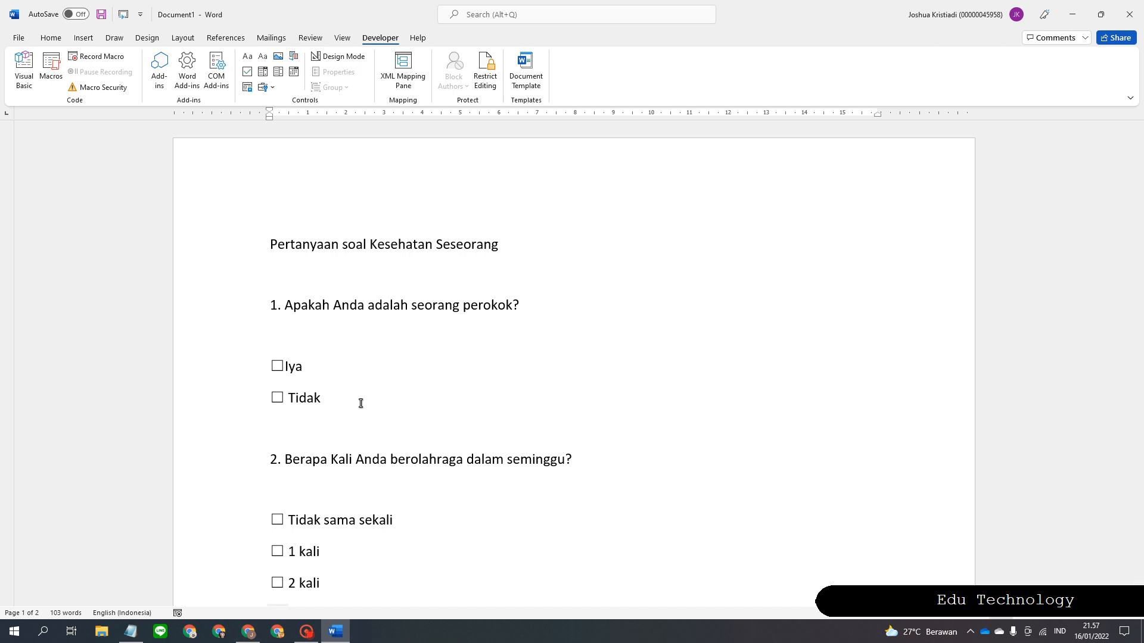
click(277, 365)
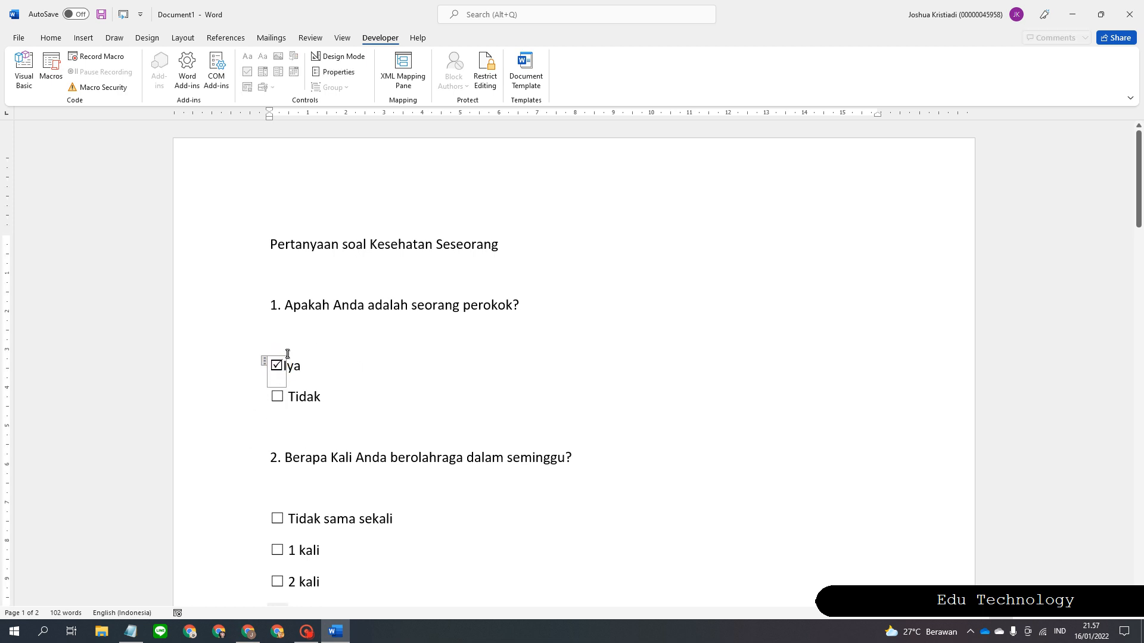
click(277, 396)
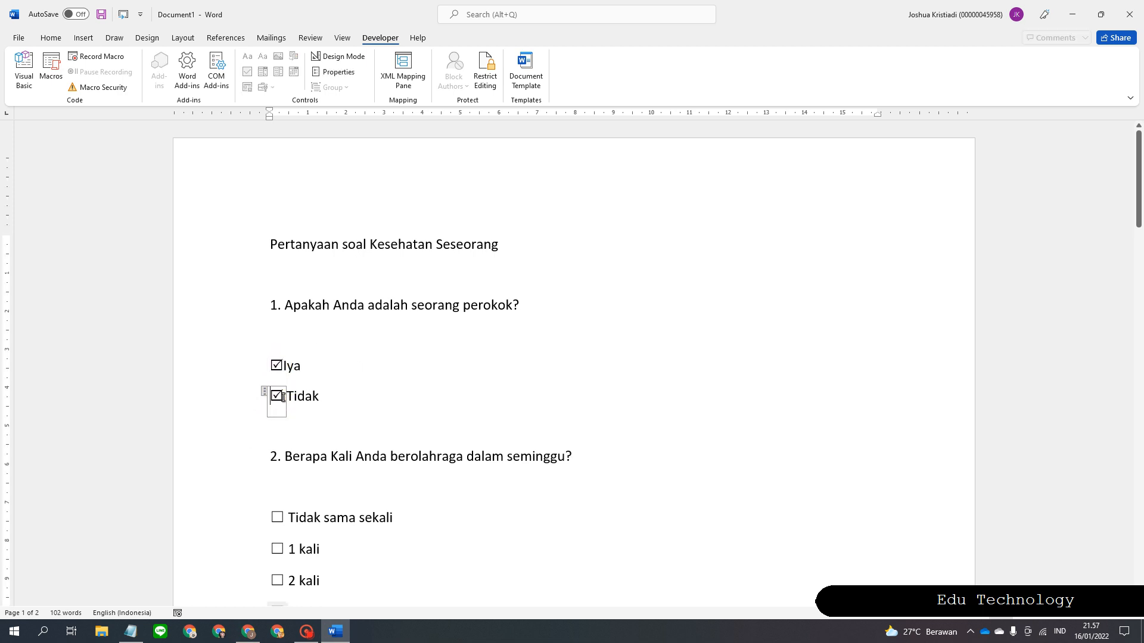
click(254, 377)
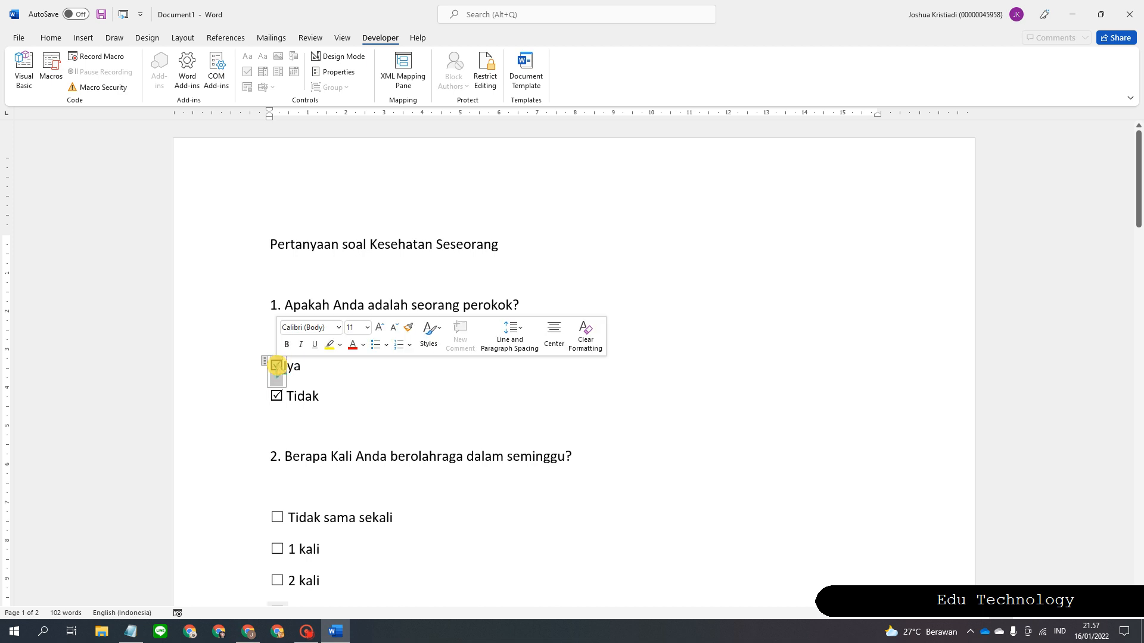
triple_click(277, 367)
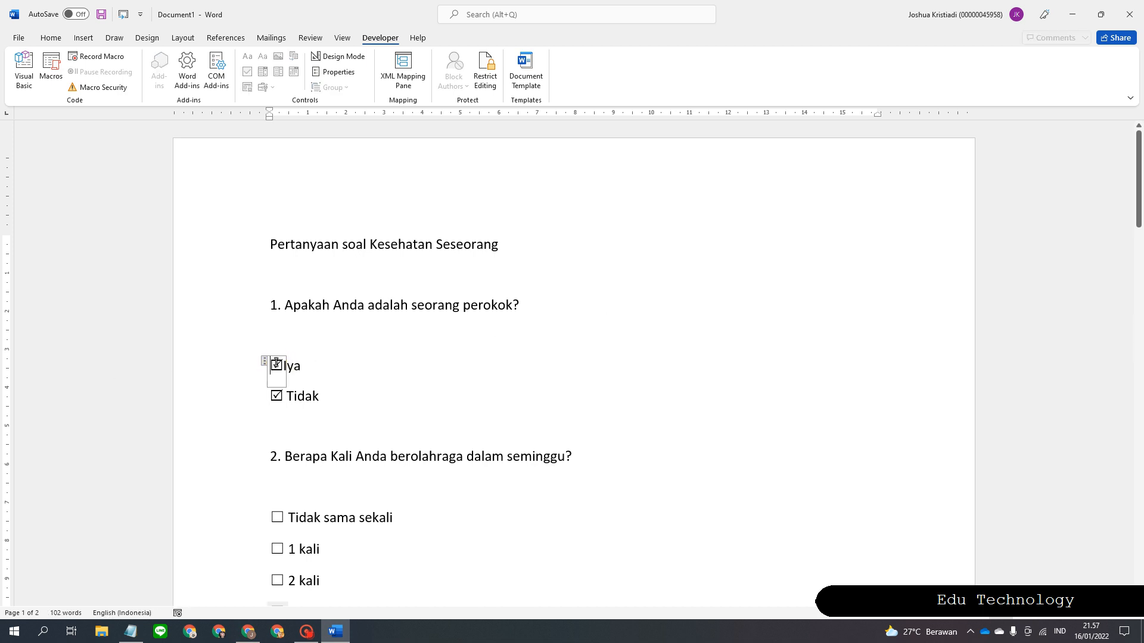
click(277, 366)
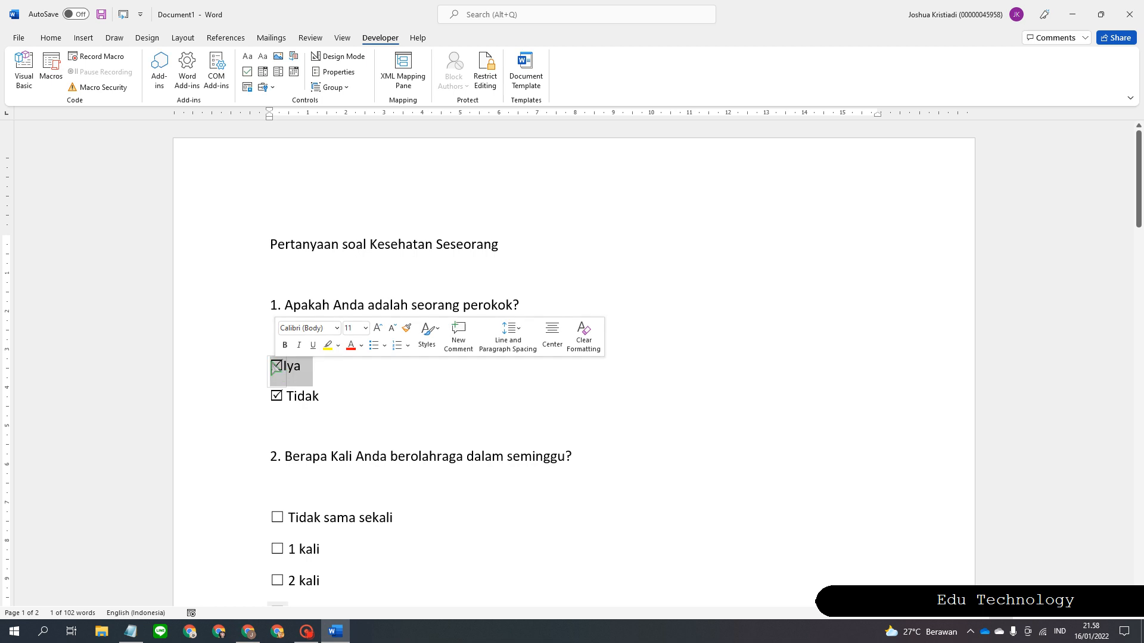
click(416, 393)
click(278, 364)
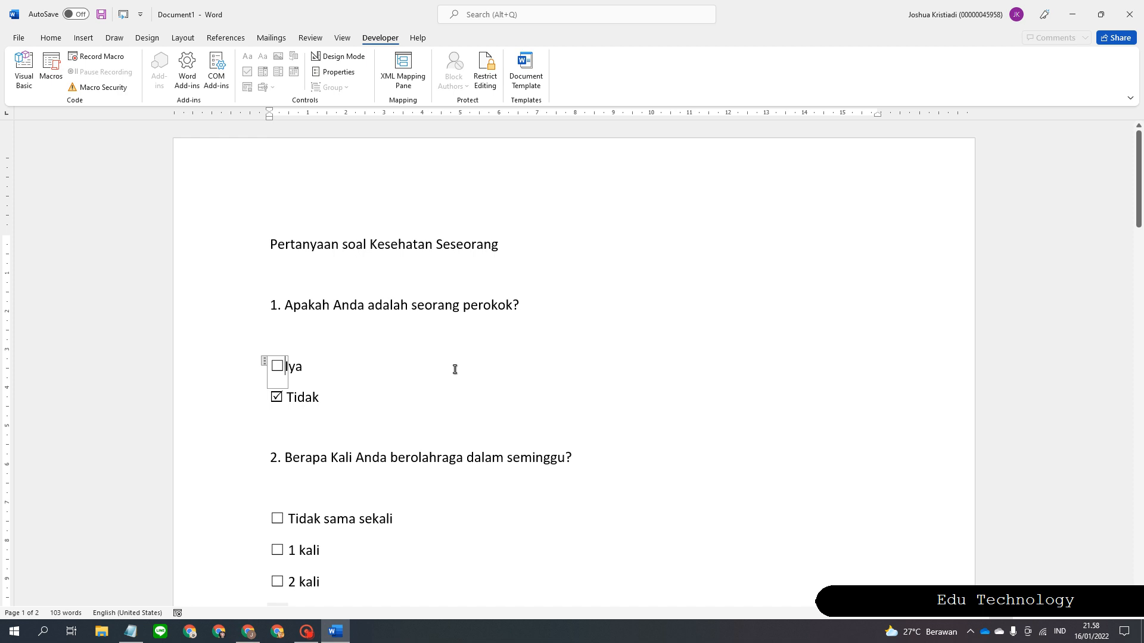
Tick the 2 kali, Tidak (alcohol question) and Kadang - kadang answers.
scroll(503, 375, down, 3)
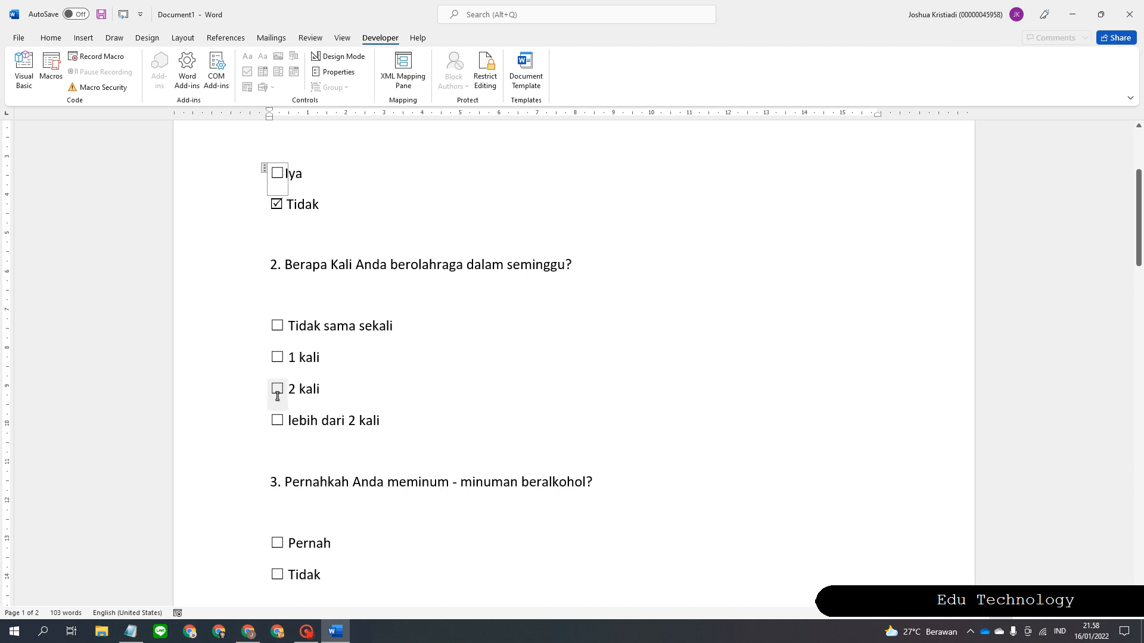
click(277, 391)
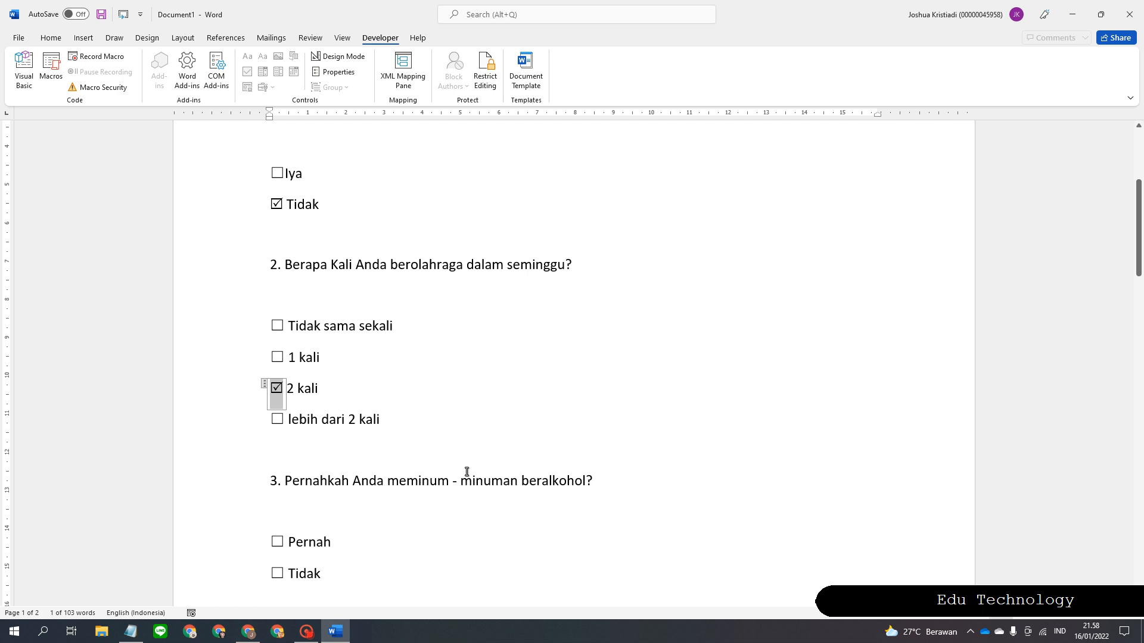
scroll(466, 474, down, 3)
scroll(467, 472, down, 1)
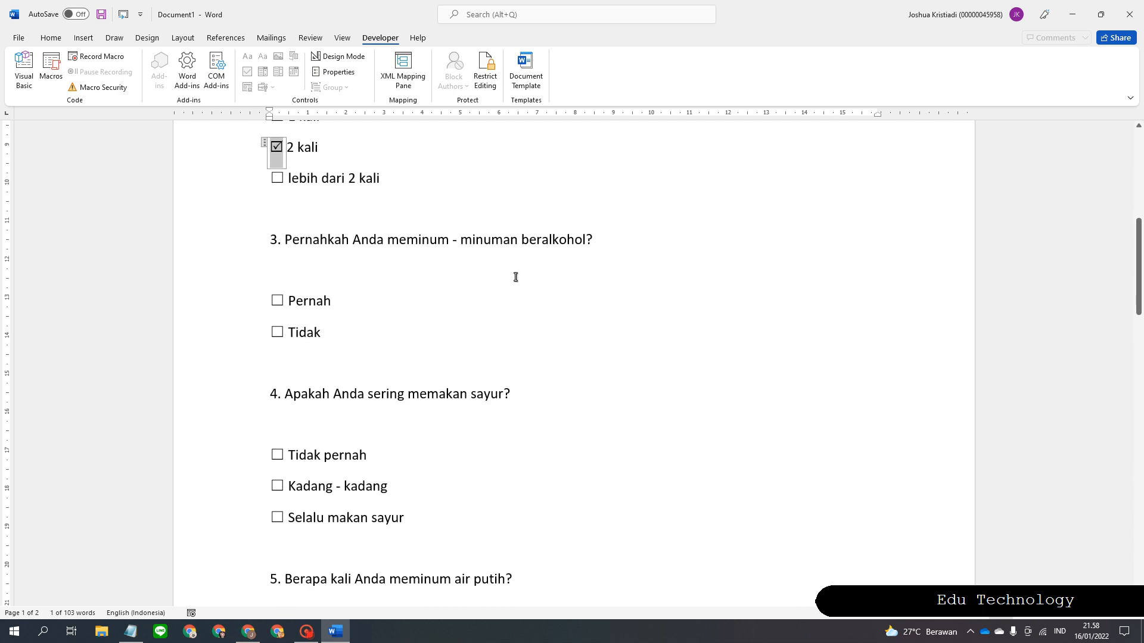
scroll(516, 276, down, 1)
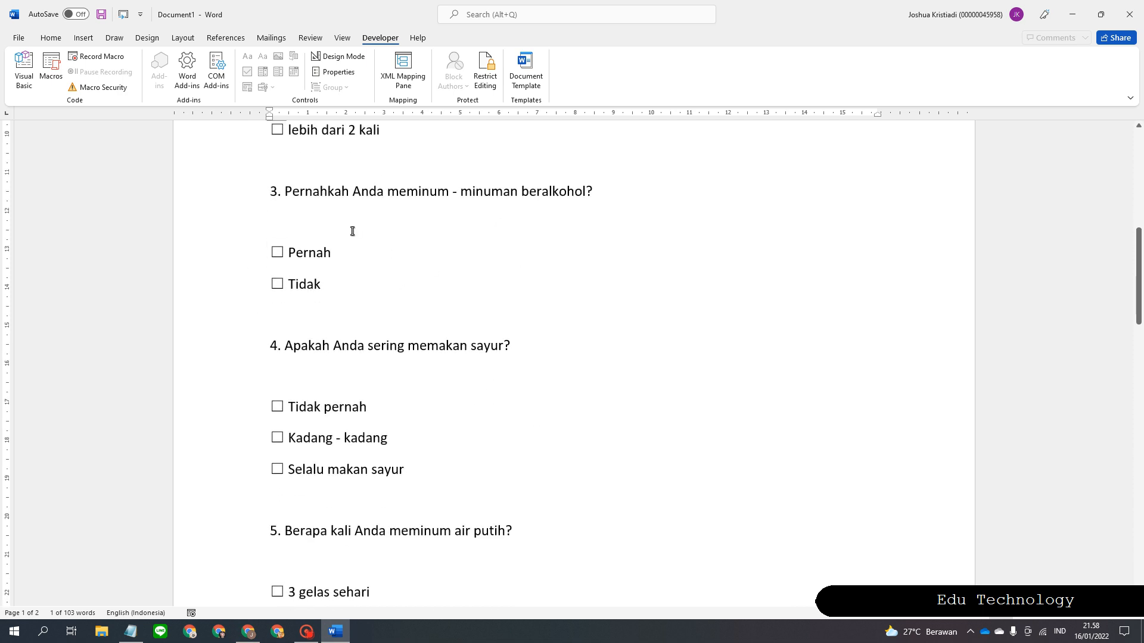
click(277, 284)
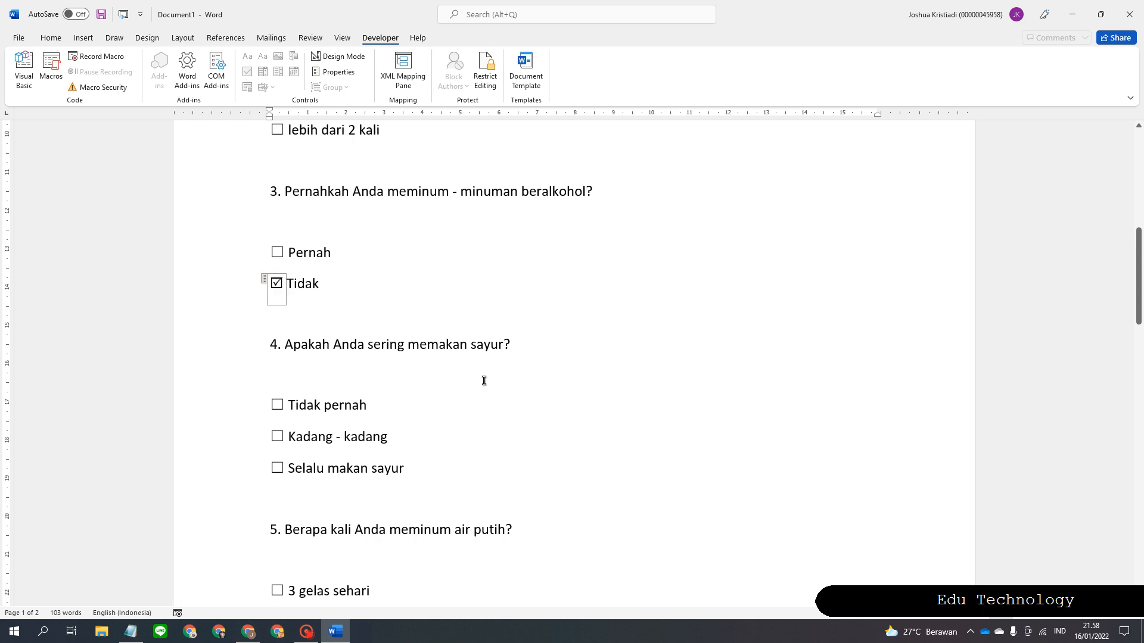
scroll(501, 374, down, 1)
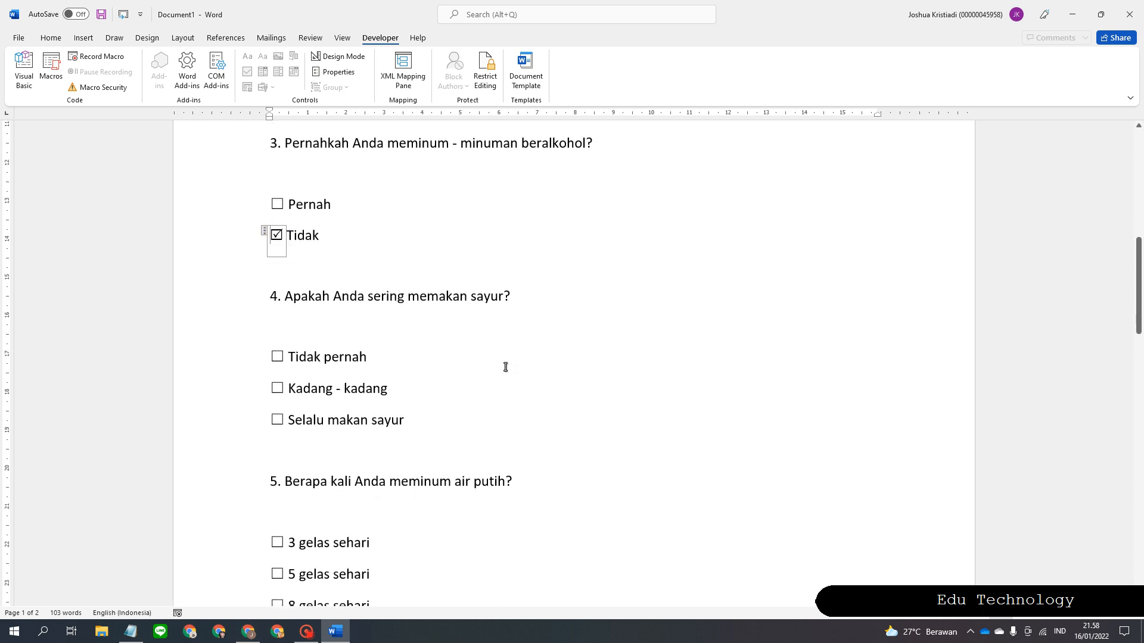
click(278, 388)
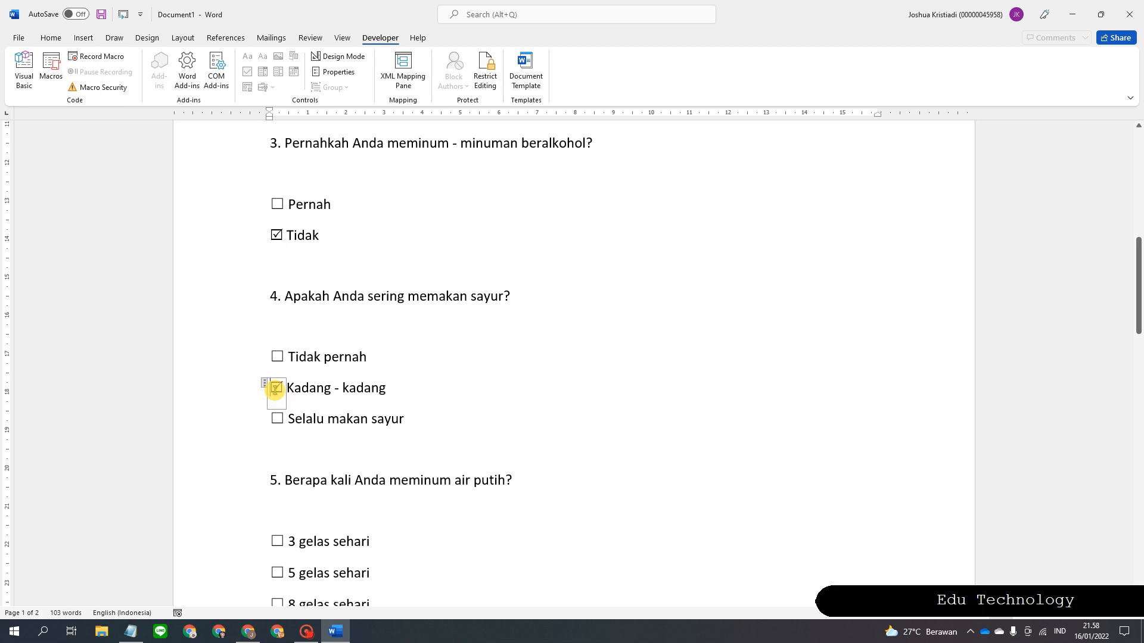
Tick 5 gelas sehari for question 5 and > 8 jam for question 6.
scroll(567, 505, down, 3)
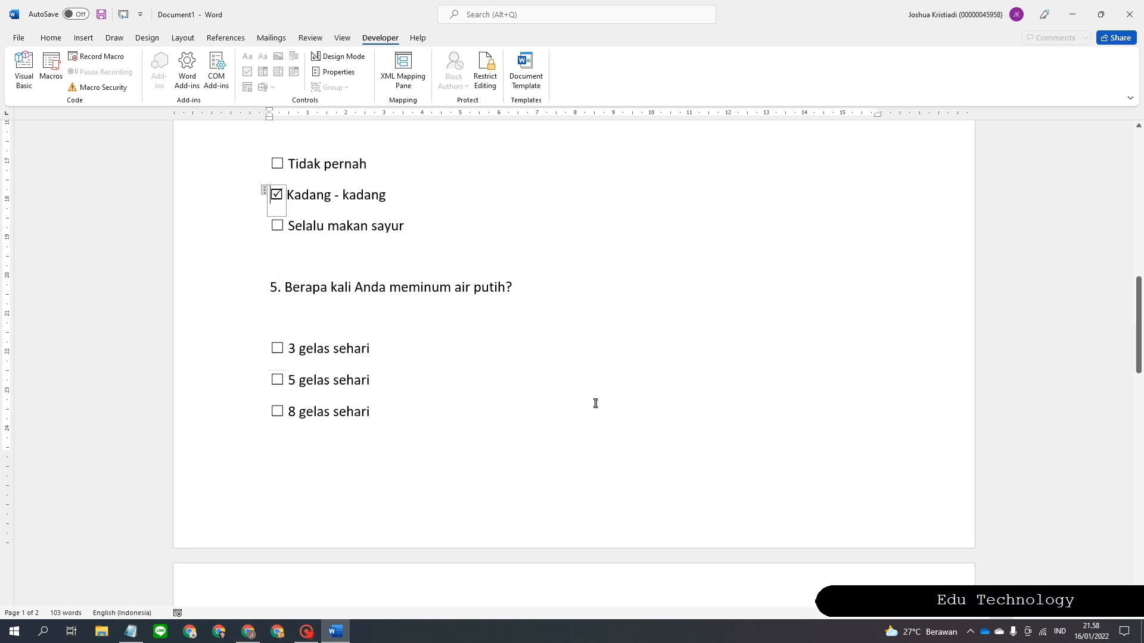
scroll(342, 291, down, 3)
scroll(311, 249, up, 1)
scroll(311, 249, up, 1)
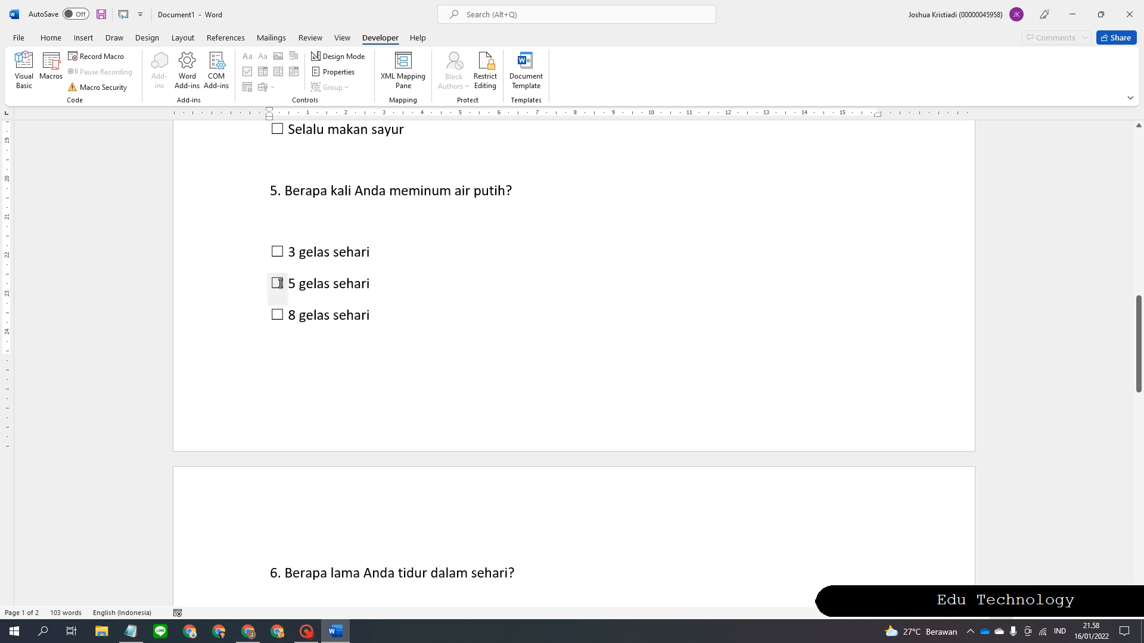
click(276, 282)
scroll(607, 386, down, 5)
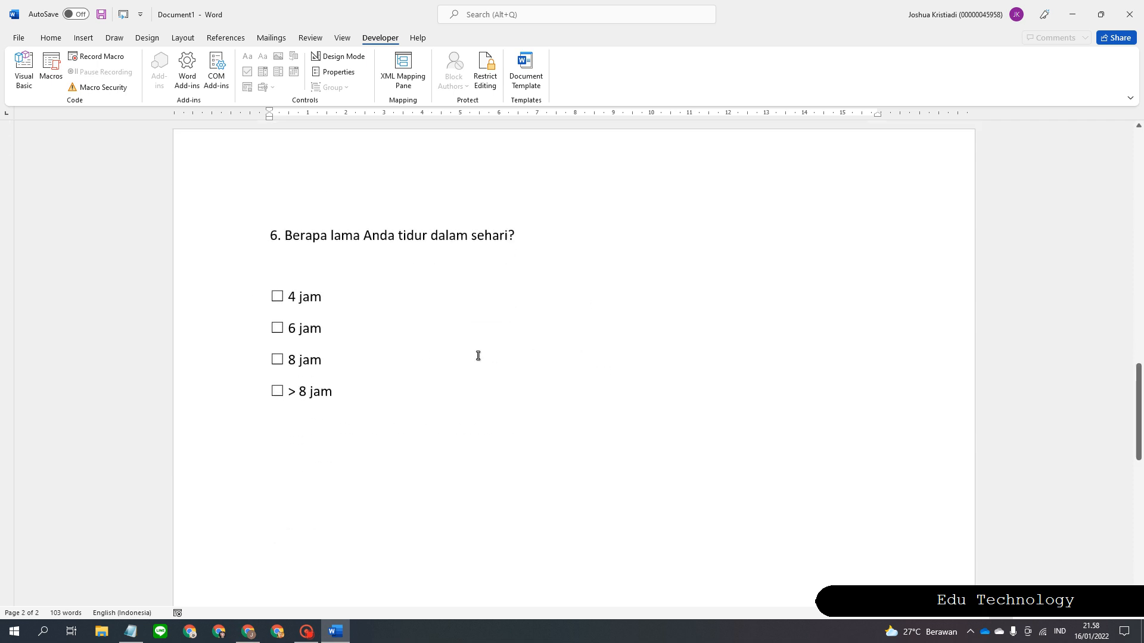
scroll(477, 356, down, 1)
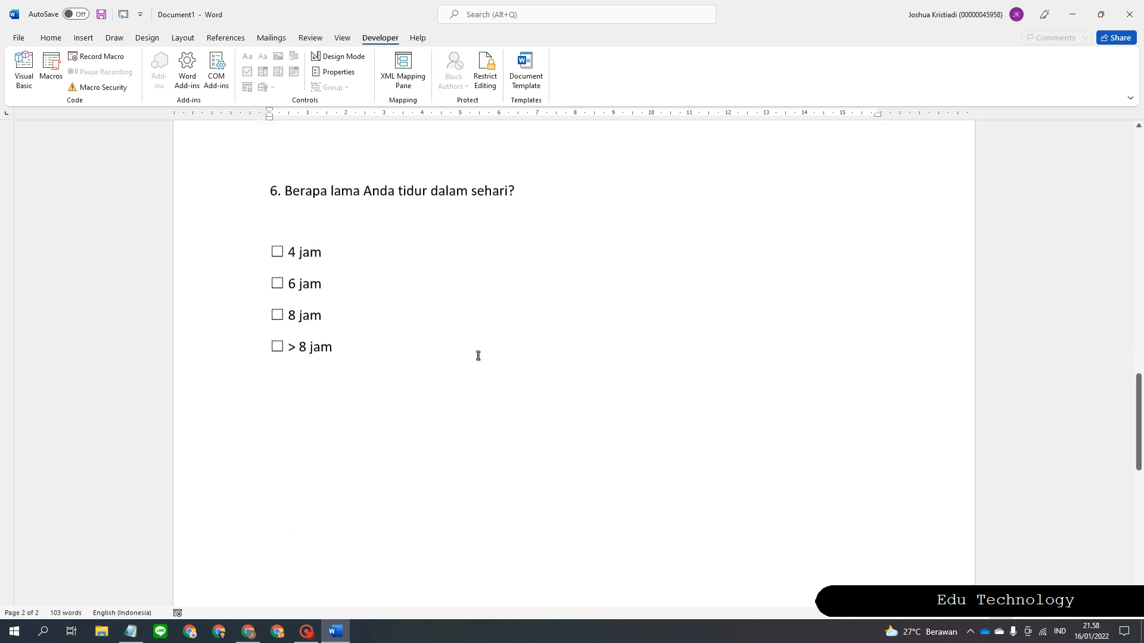
click(277, 343)
scroll(429, 409, up, 15)
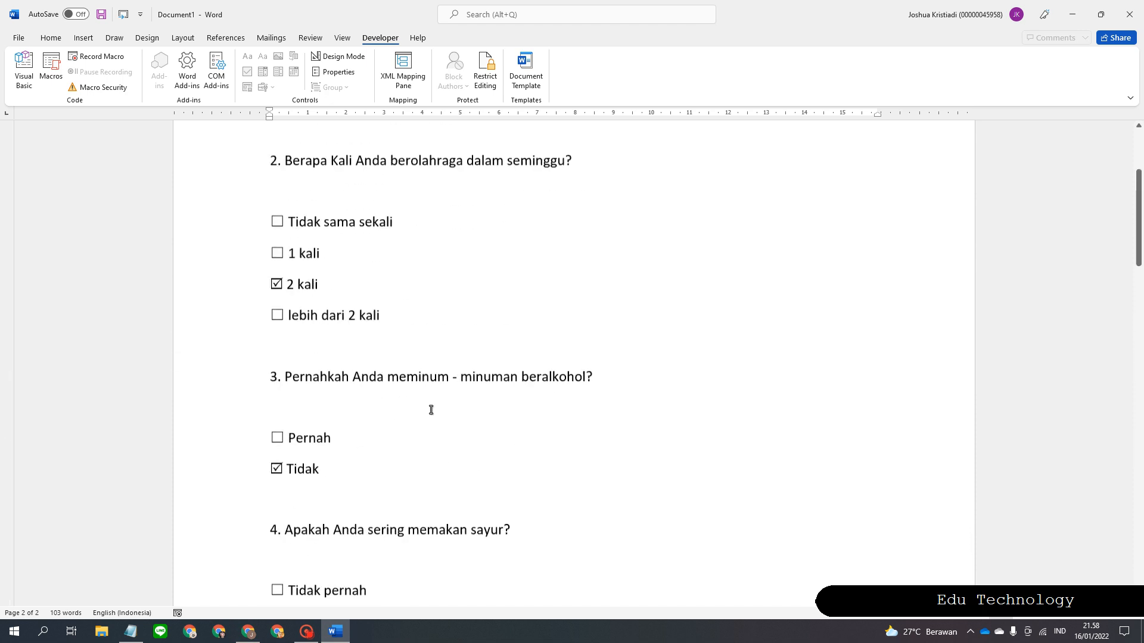
scroll(442, 403, up, 5)
scroll(431, 408, down, 5)
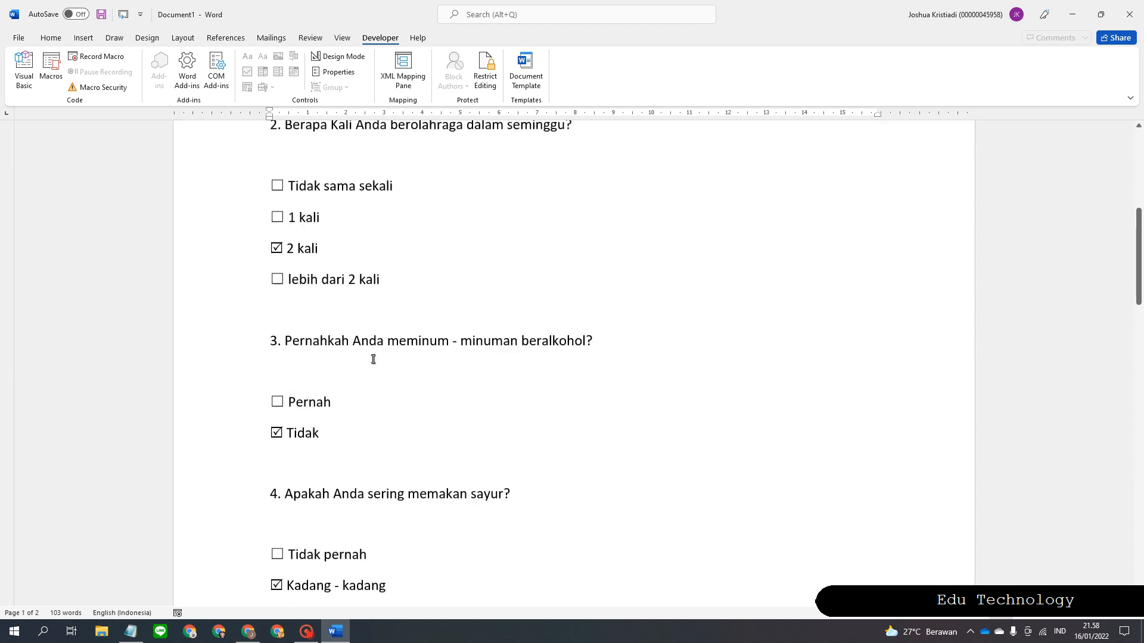
scroll(418, 391, down, 20)
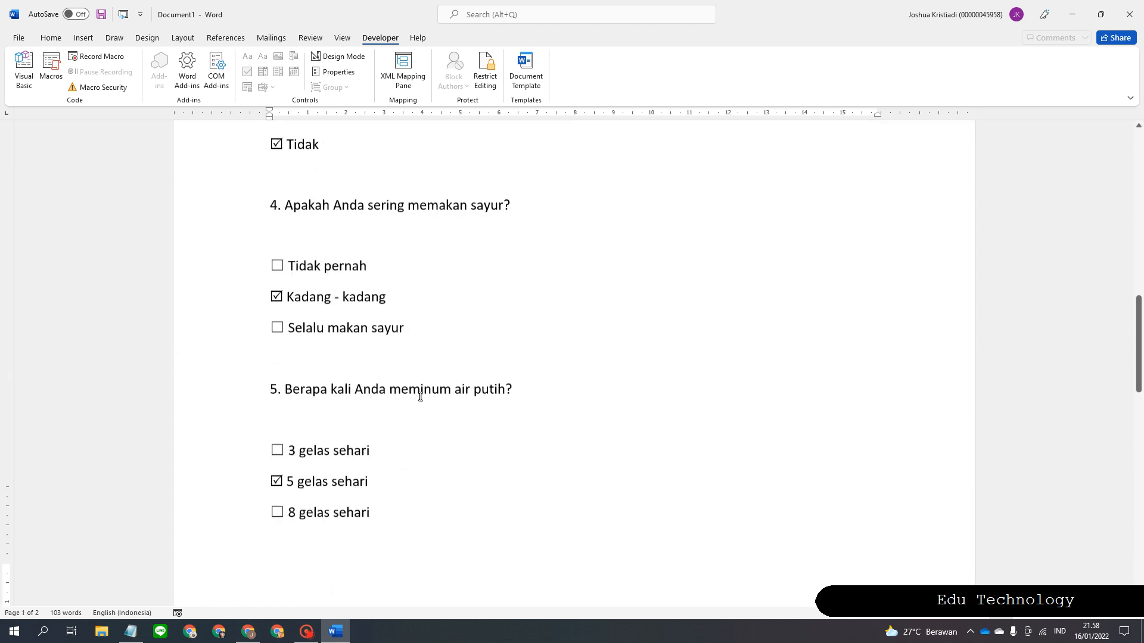
Start a Save As on this PC with the file type set to PDF.
click(19, 37)
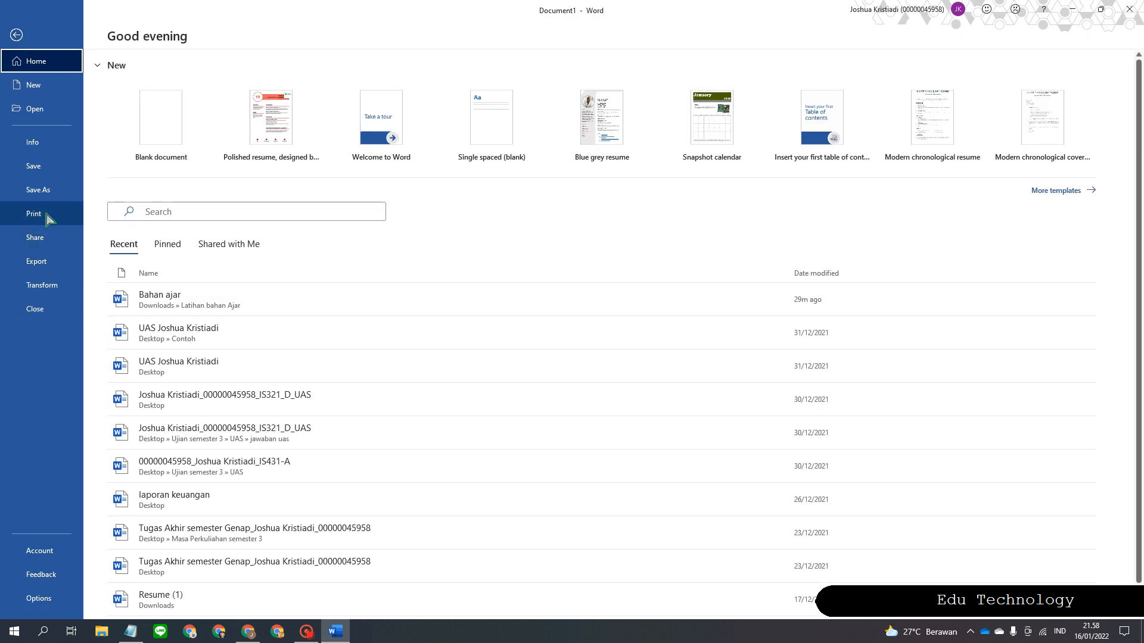
click(39, 189)
click(164, 218)
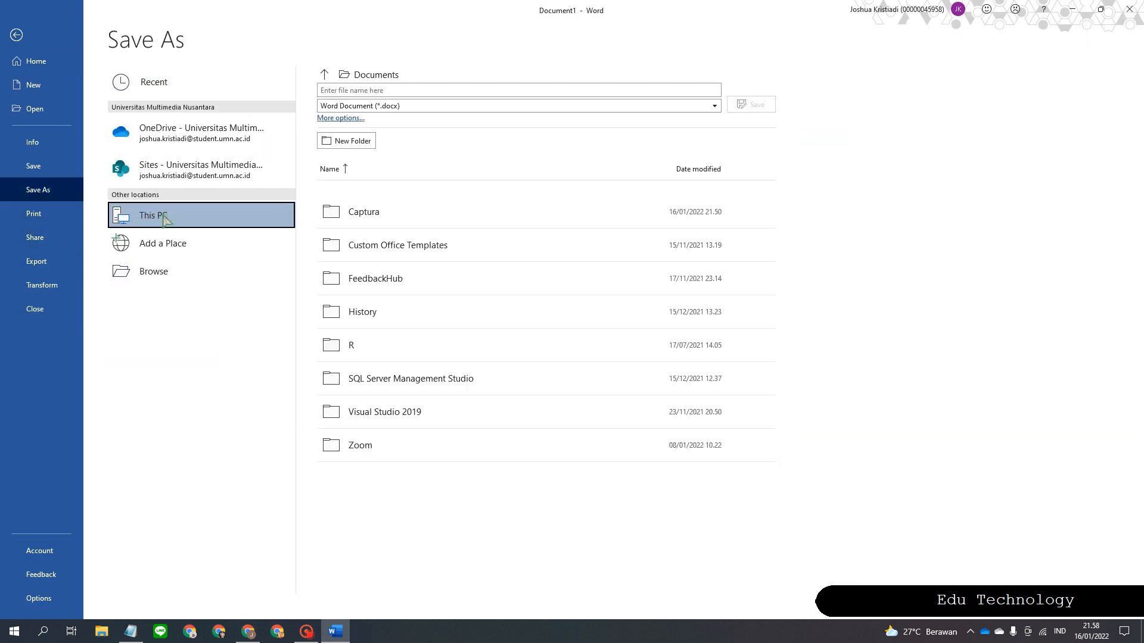
double_click(196, 215)
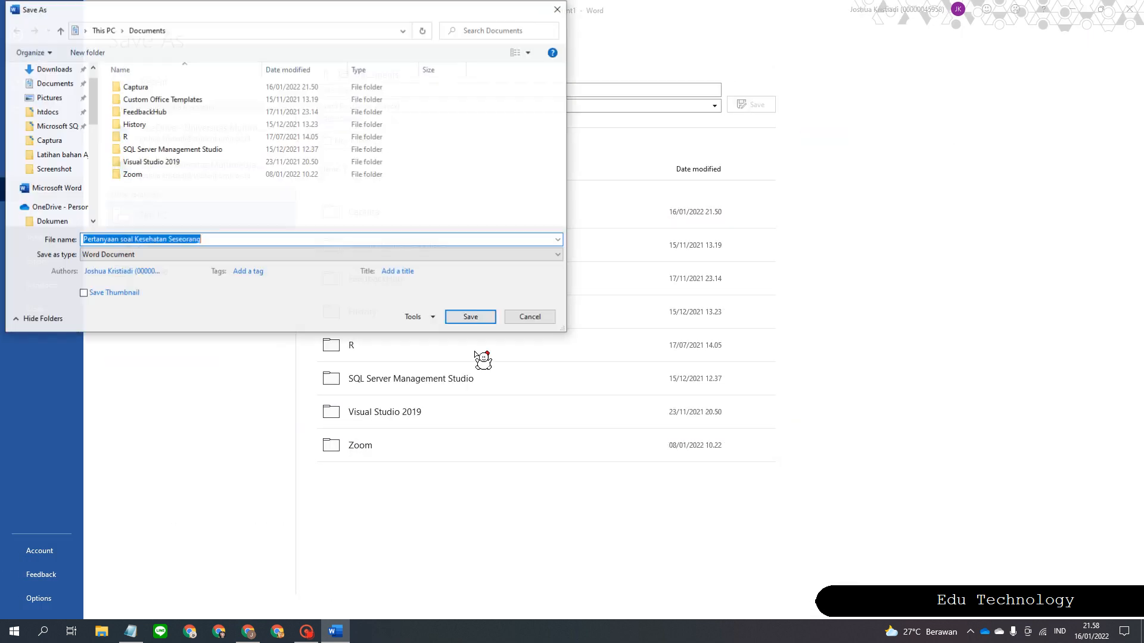
click(186, 255)
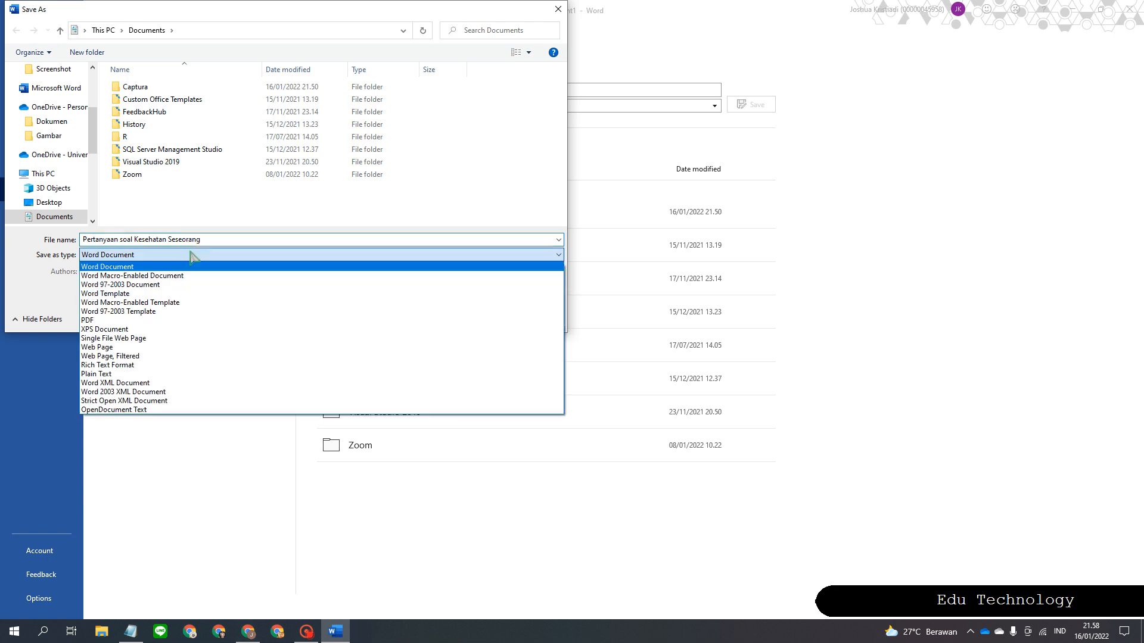
click(181, 312)
click(161, 255)
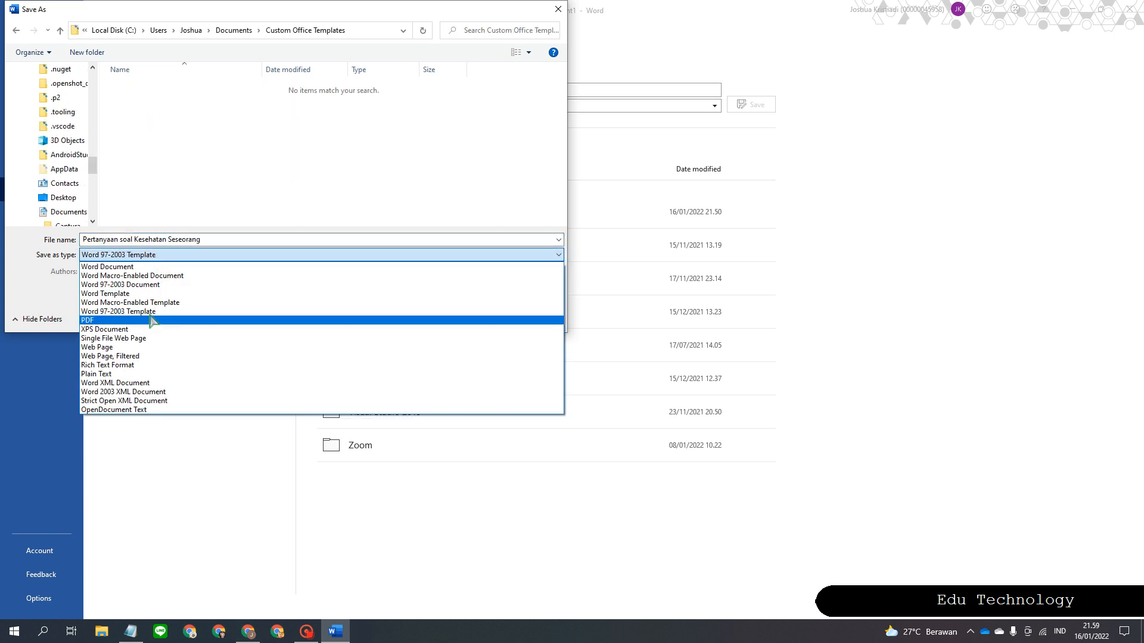
click(151, 321)
drag(240, 10, 473, 40)
Save the PDF in Downloads > Latihan bahan Ajar as Jawaban Kesehatan plus the respondent's name.
click(279, 230)
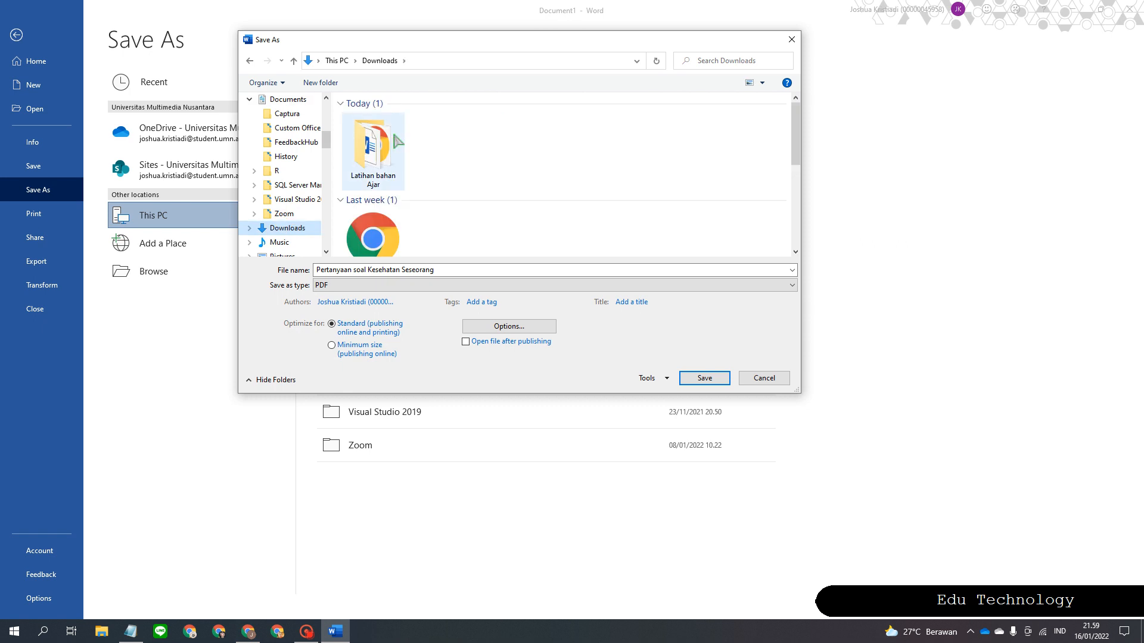
double_click(396, 141)
click(483, 269)
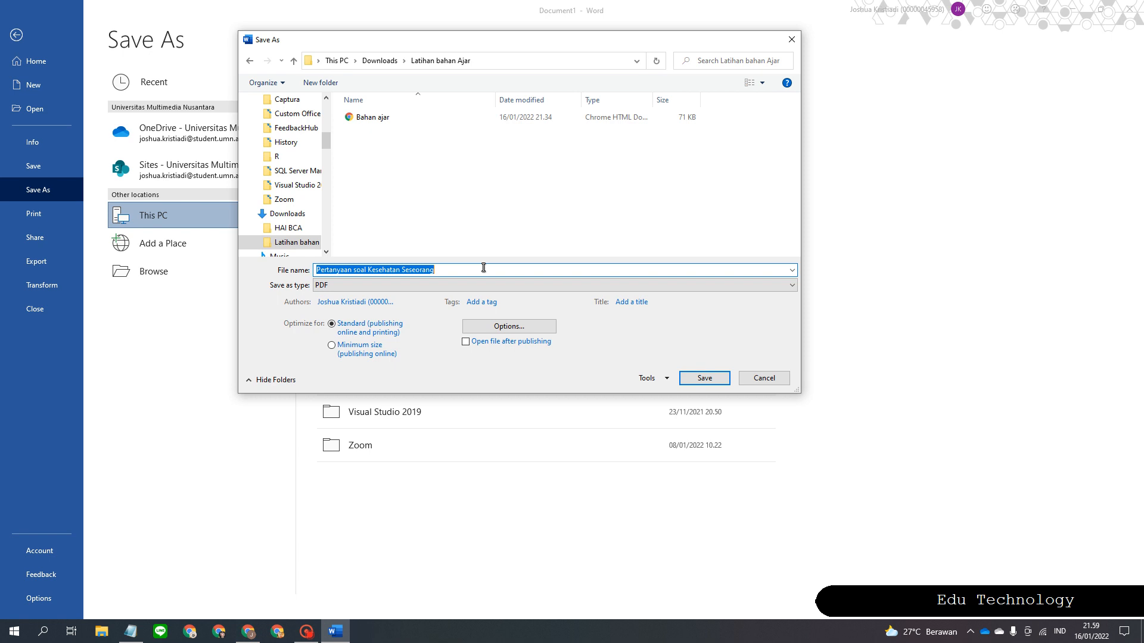
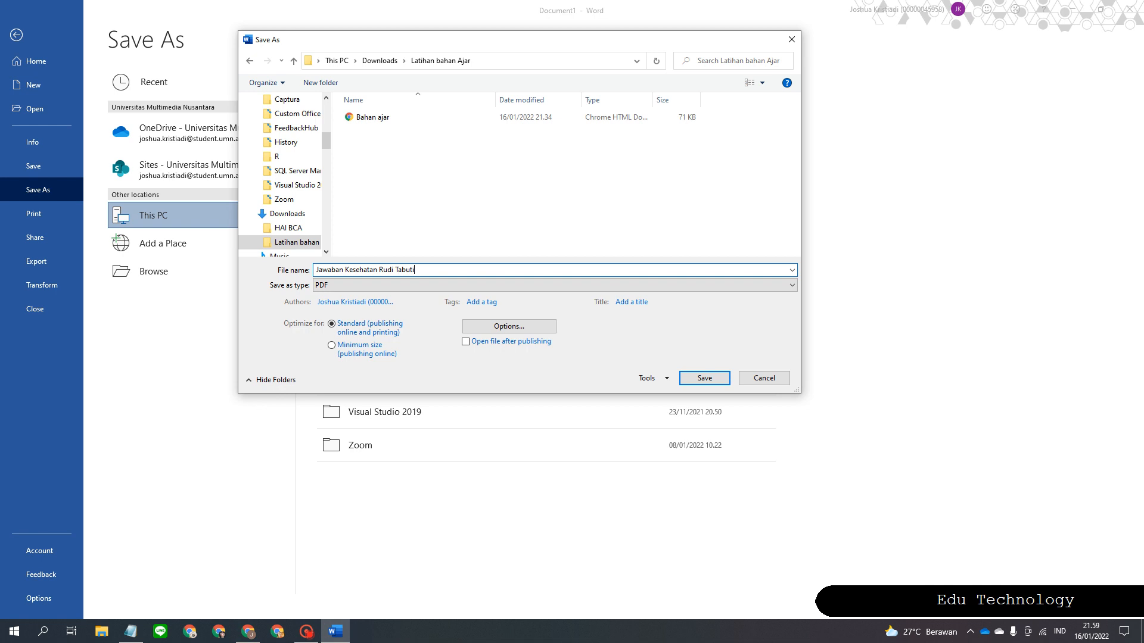
key(Return)
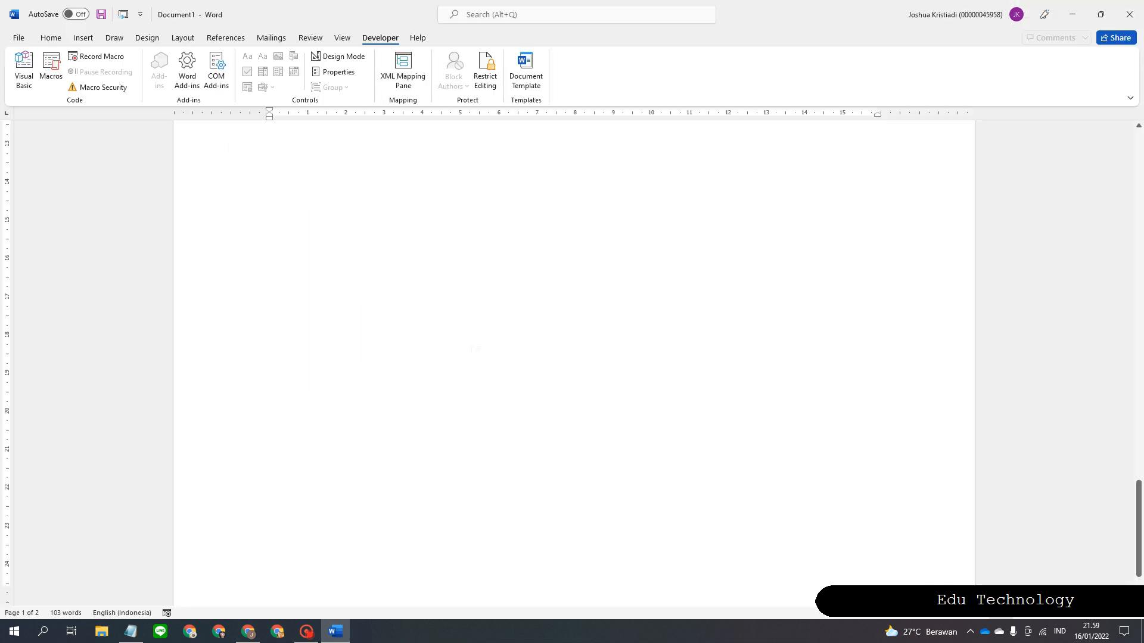
In File Explorer, open Downloads > Latihan bahan Ajar and open the saved answer PDF.
scroll(545, 450, up, 10)
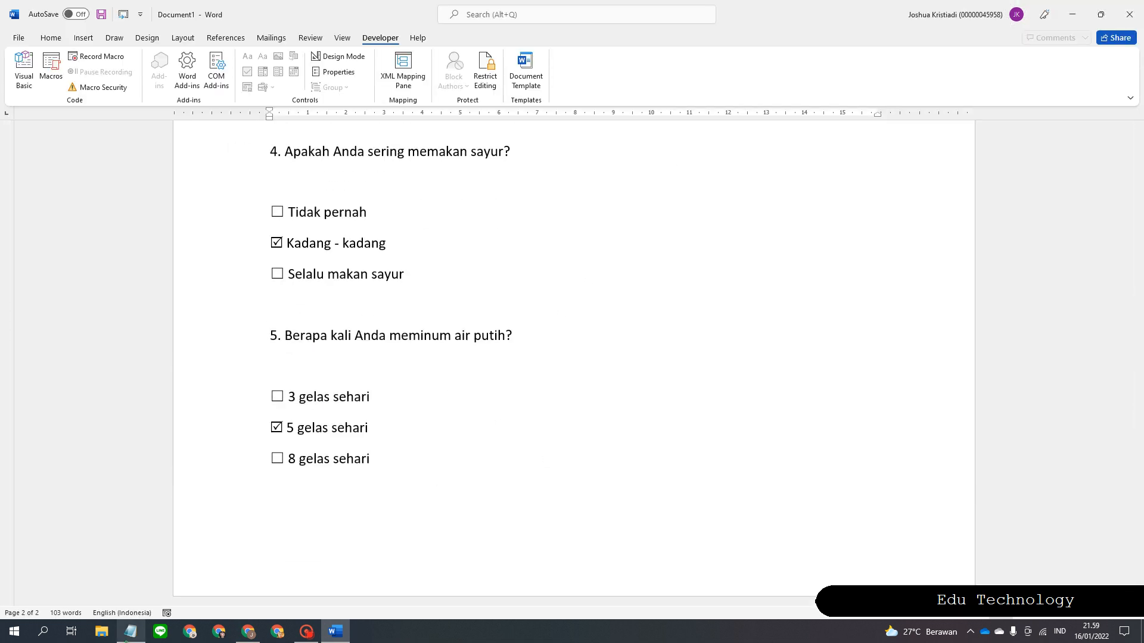
click(86, 633)
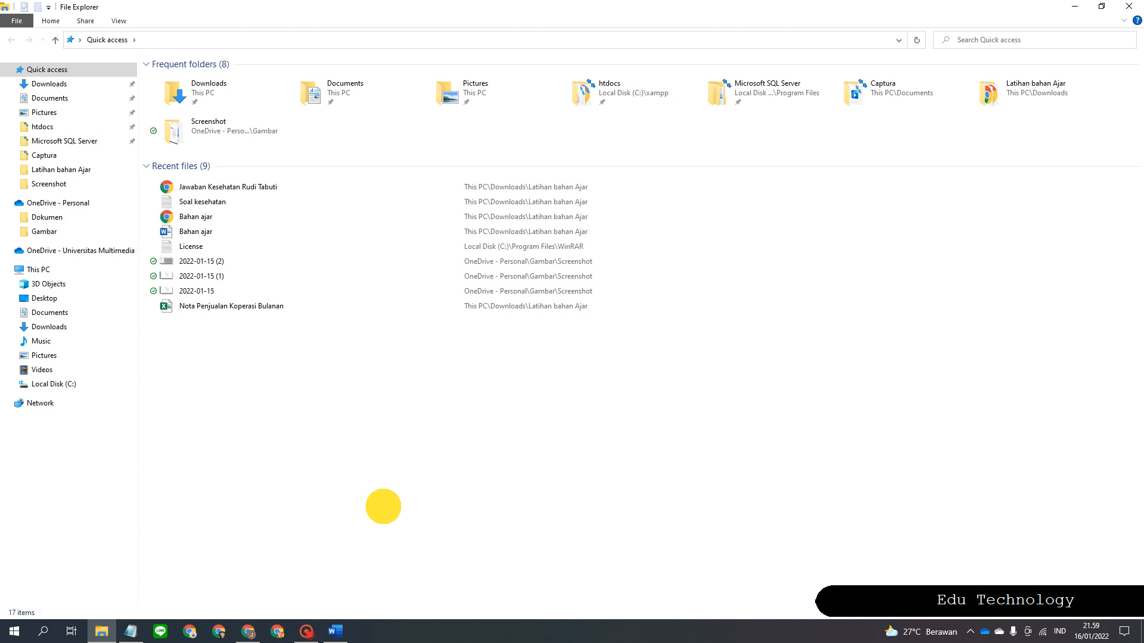
click(76, 327)
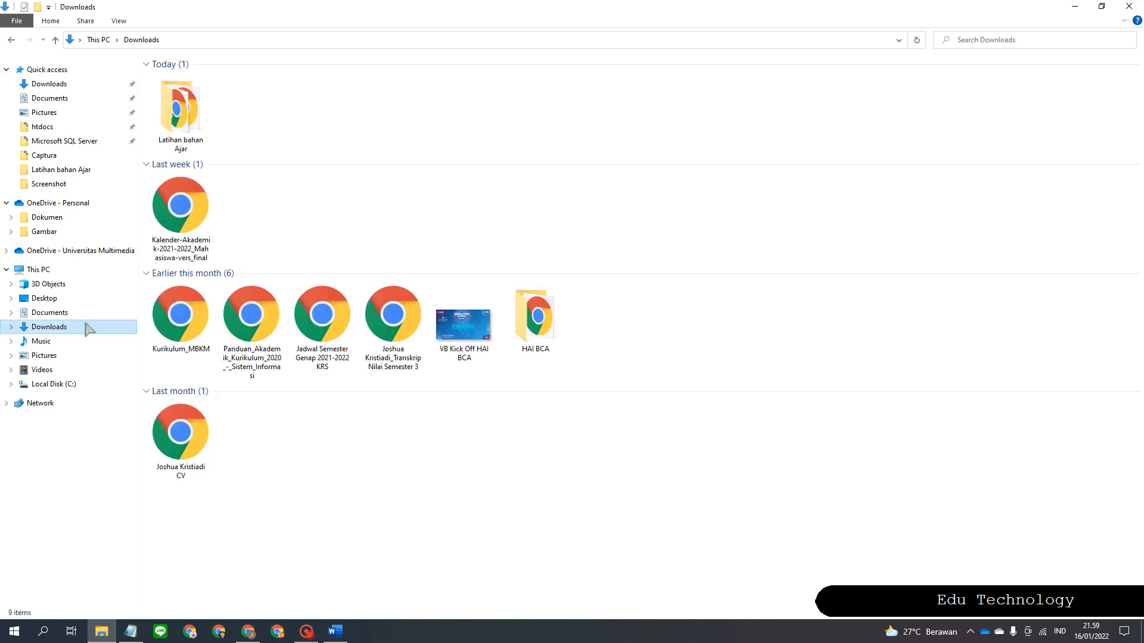
click(177, 127)
double_click(177, 126)
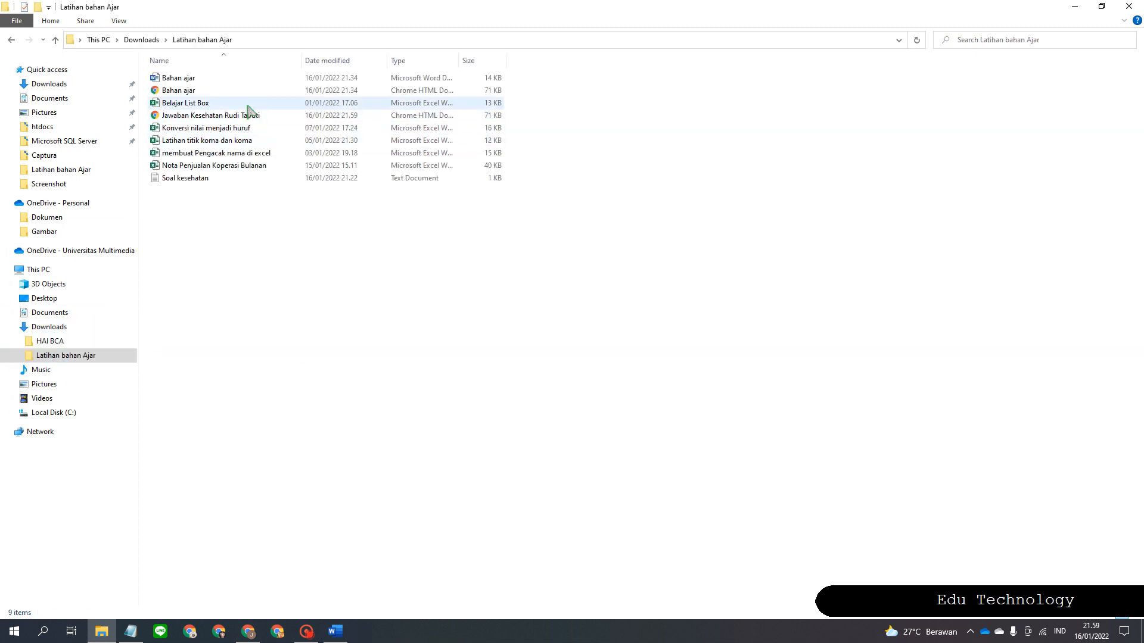
double_click(292, 116)
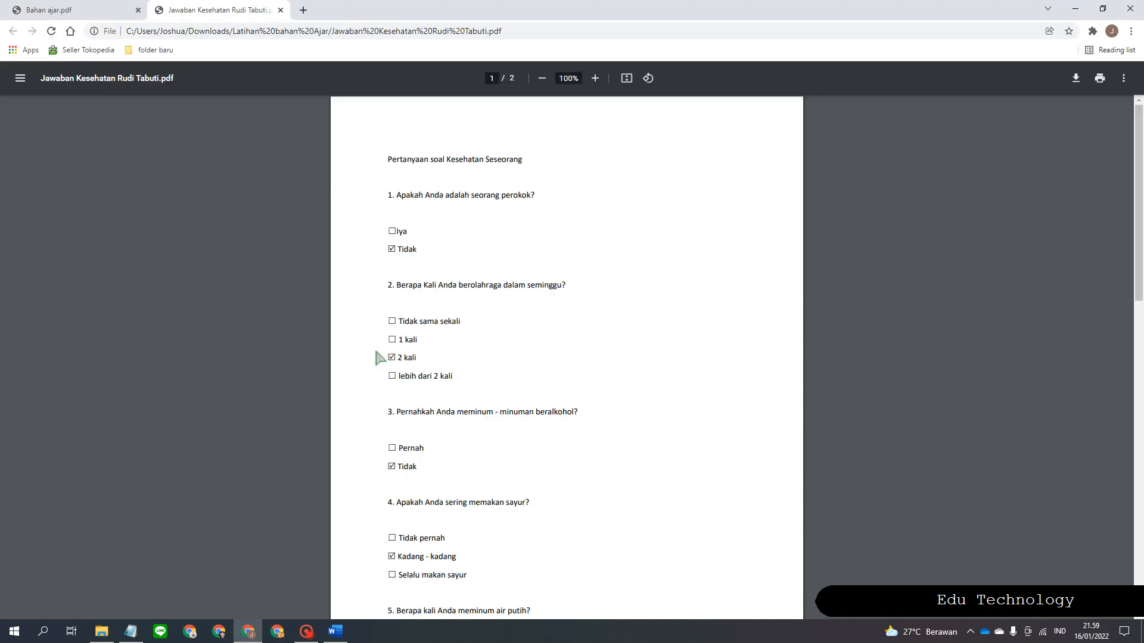
Scroll through the PDF checking ticks on Tidak, 2 kali, Kadang - kadang, 5 gelas sehari, > 8 jam.
scroll(378, 357, up, 3)
scroll(377, 357, up, 3)
scroll(184, 314, down, 2)
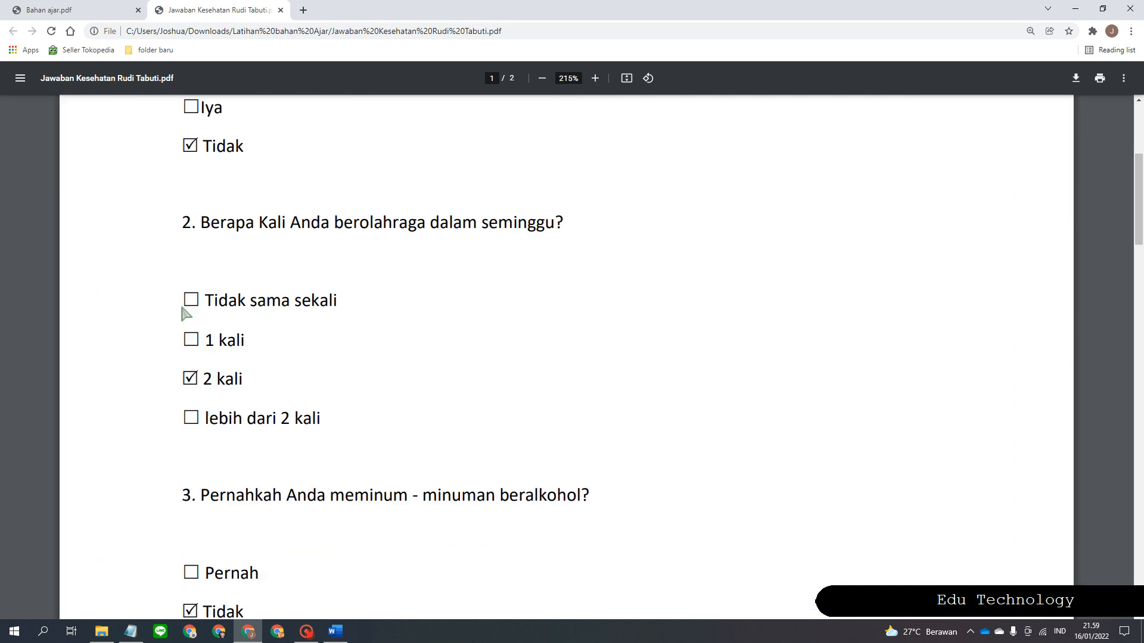
scroll(183, 285, up, 4)
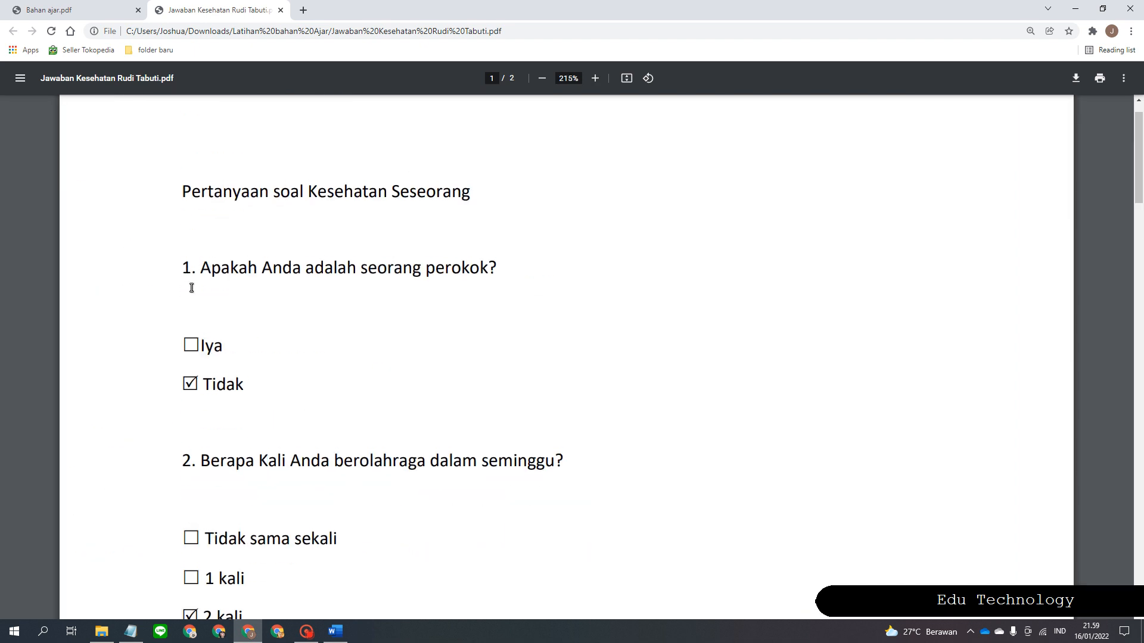
scroll(191, 288, up, 1)
scroll(191, 288, down, 3)
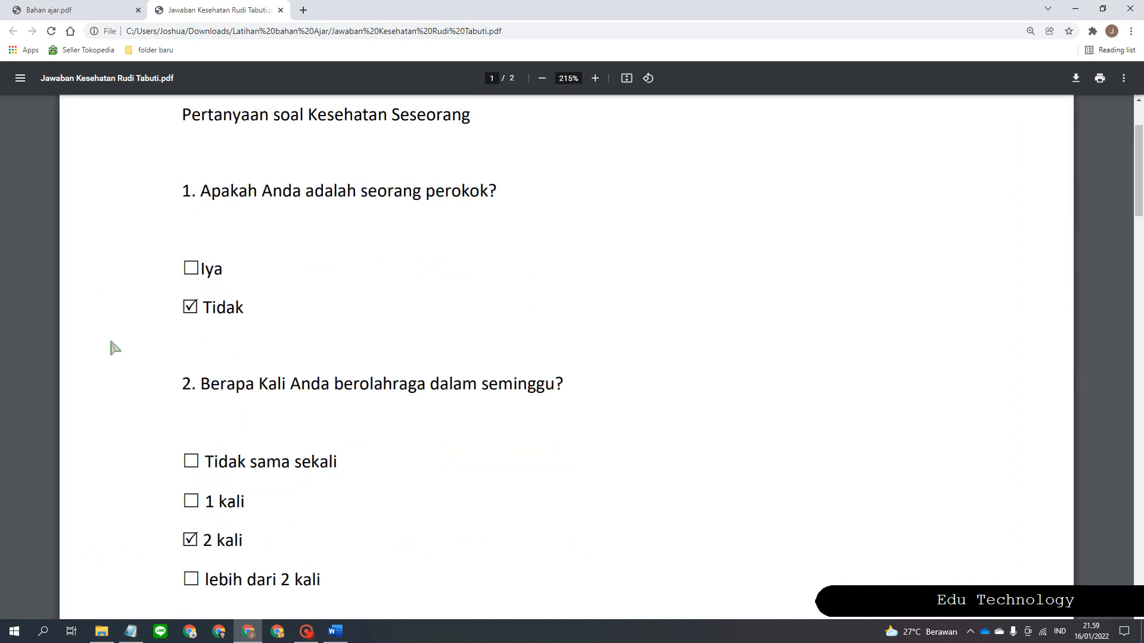
scroll(127, 286, down, 1)
scroll(126, 286, down, 20)
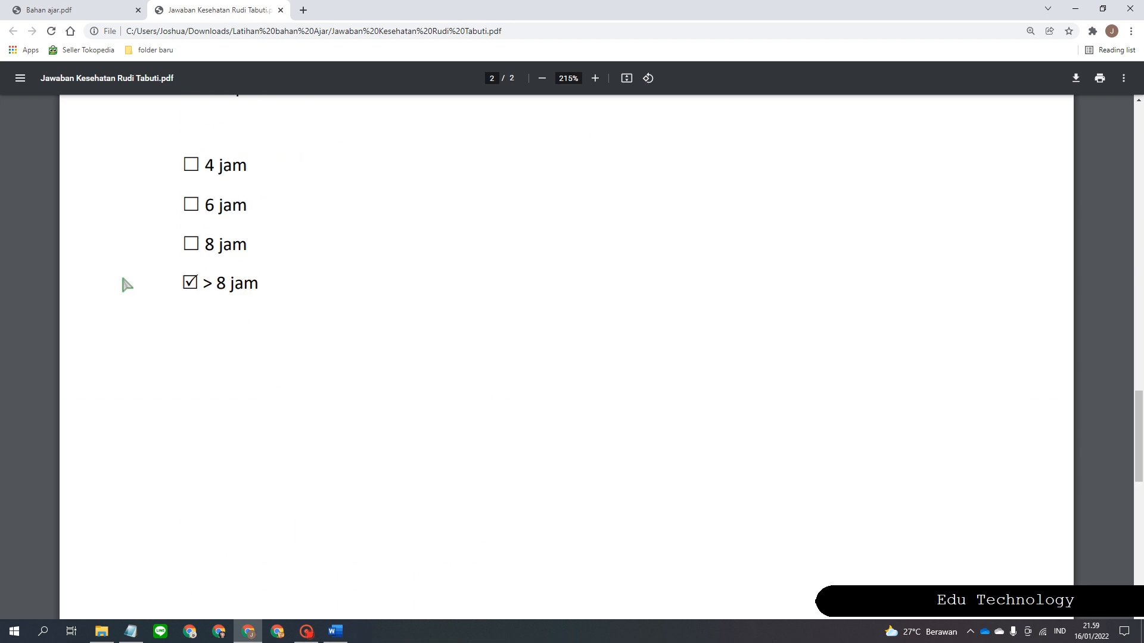
scroll(146, 313, up, 5)
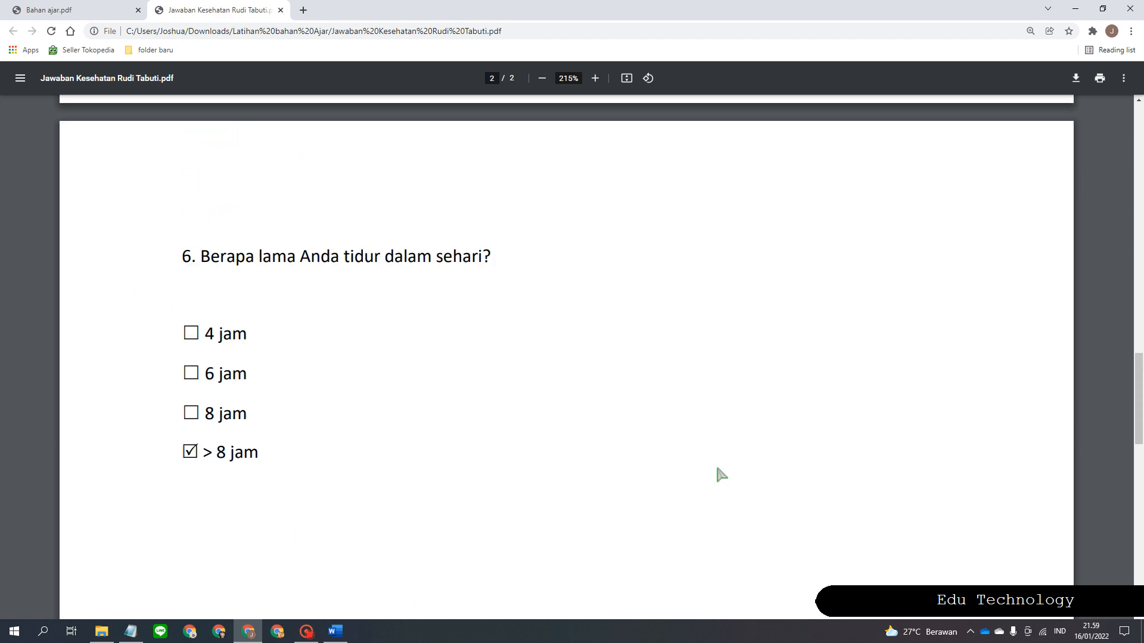
scroll(717, 469, up, 6)
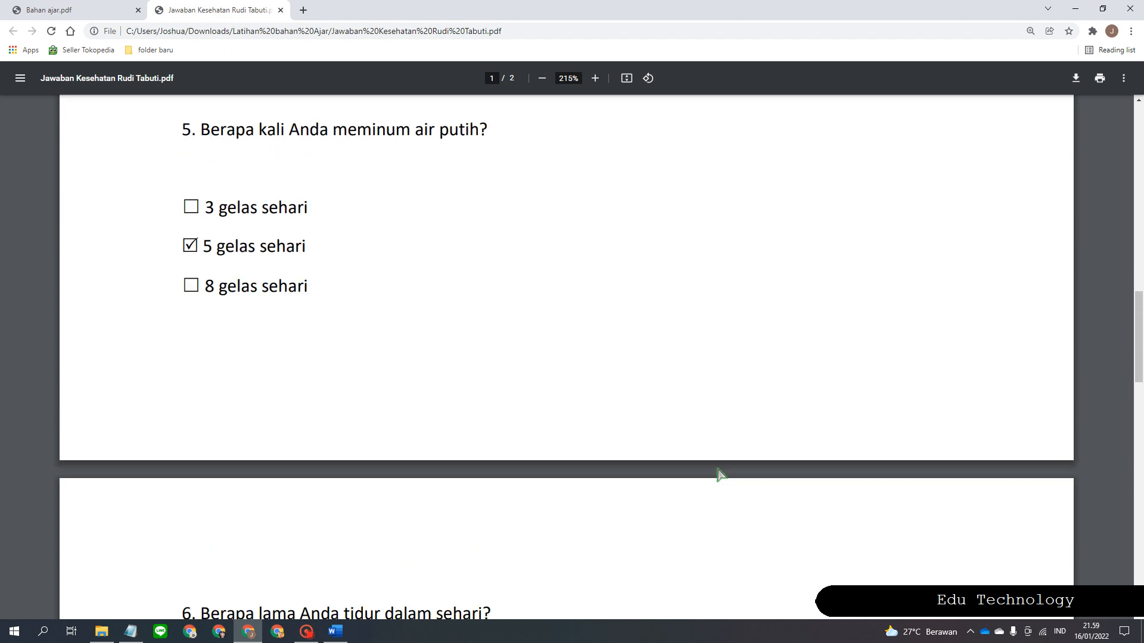
scroll(720, 475, up, 14)
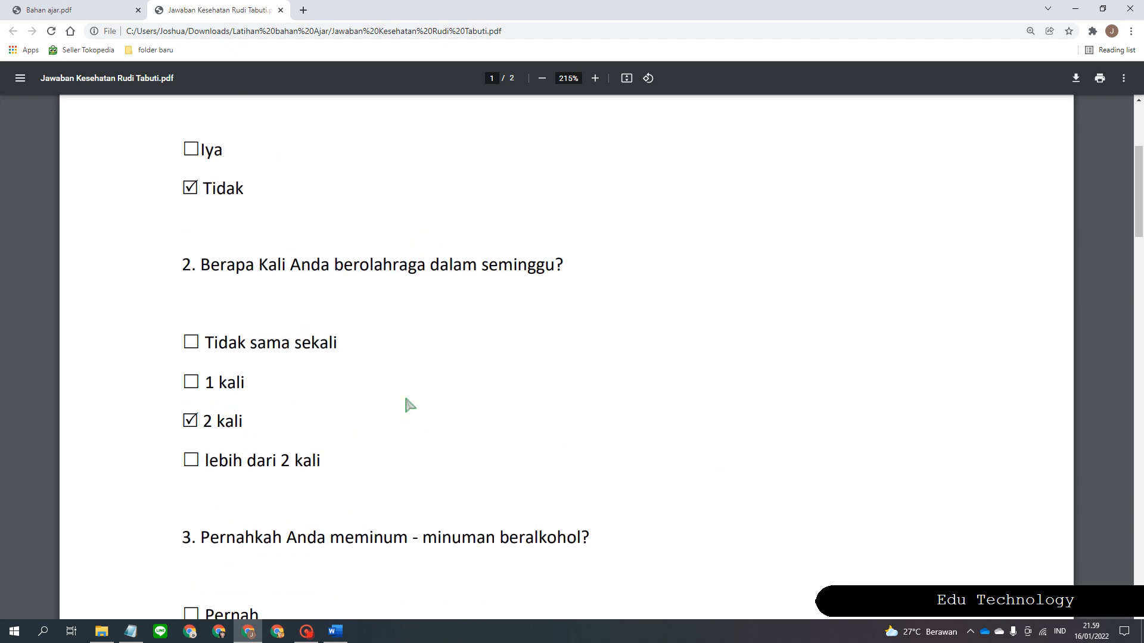
click(352, 393)
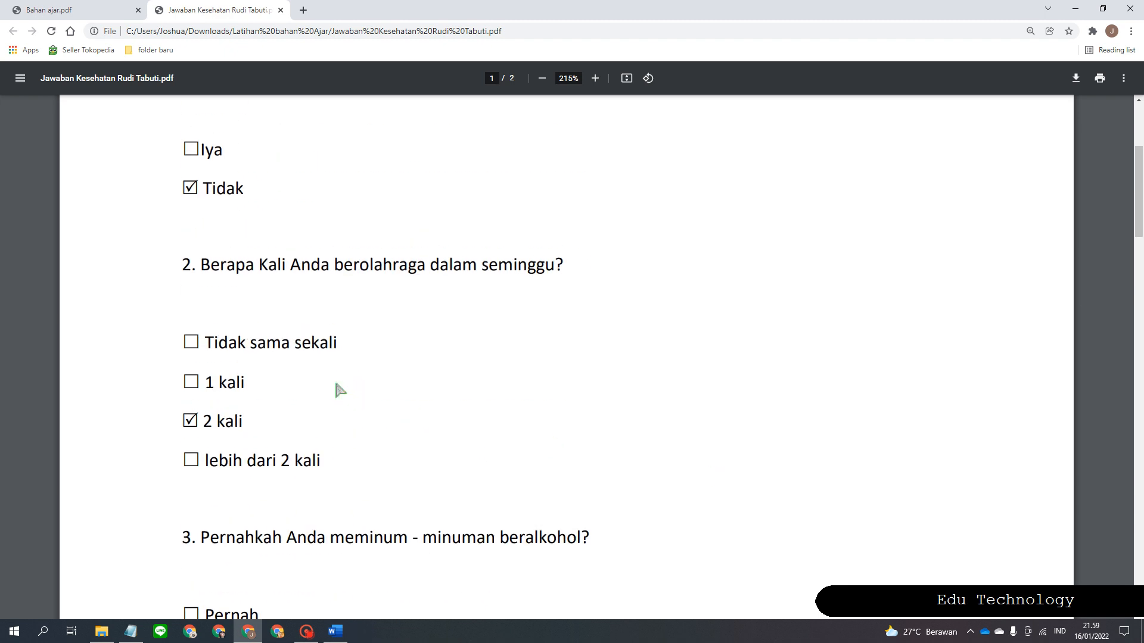